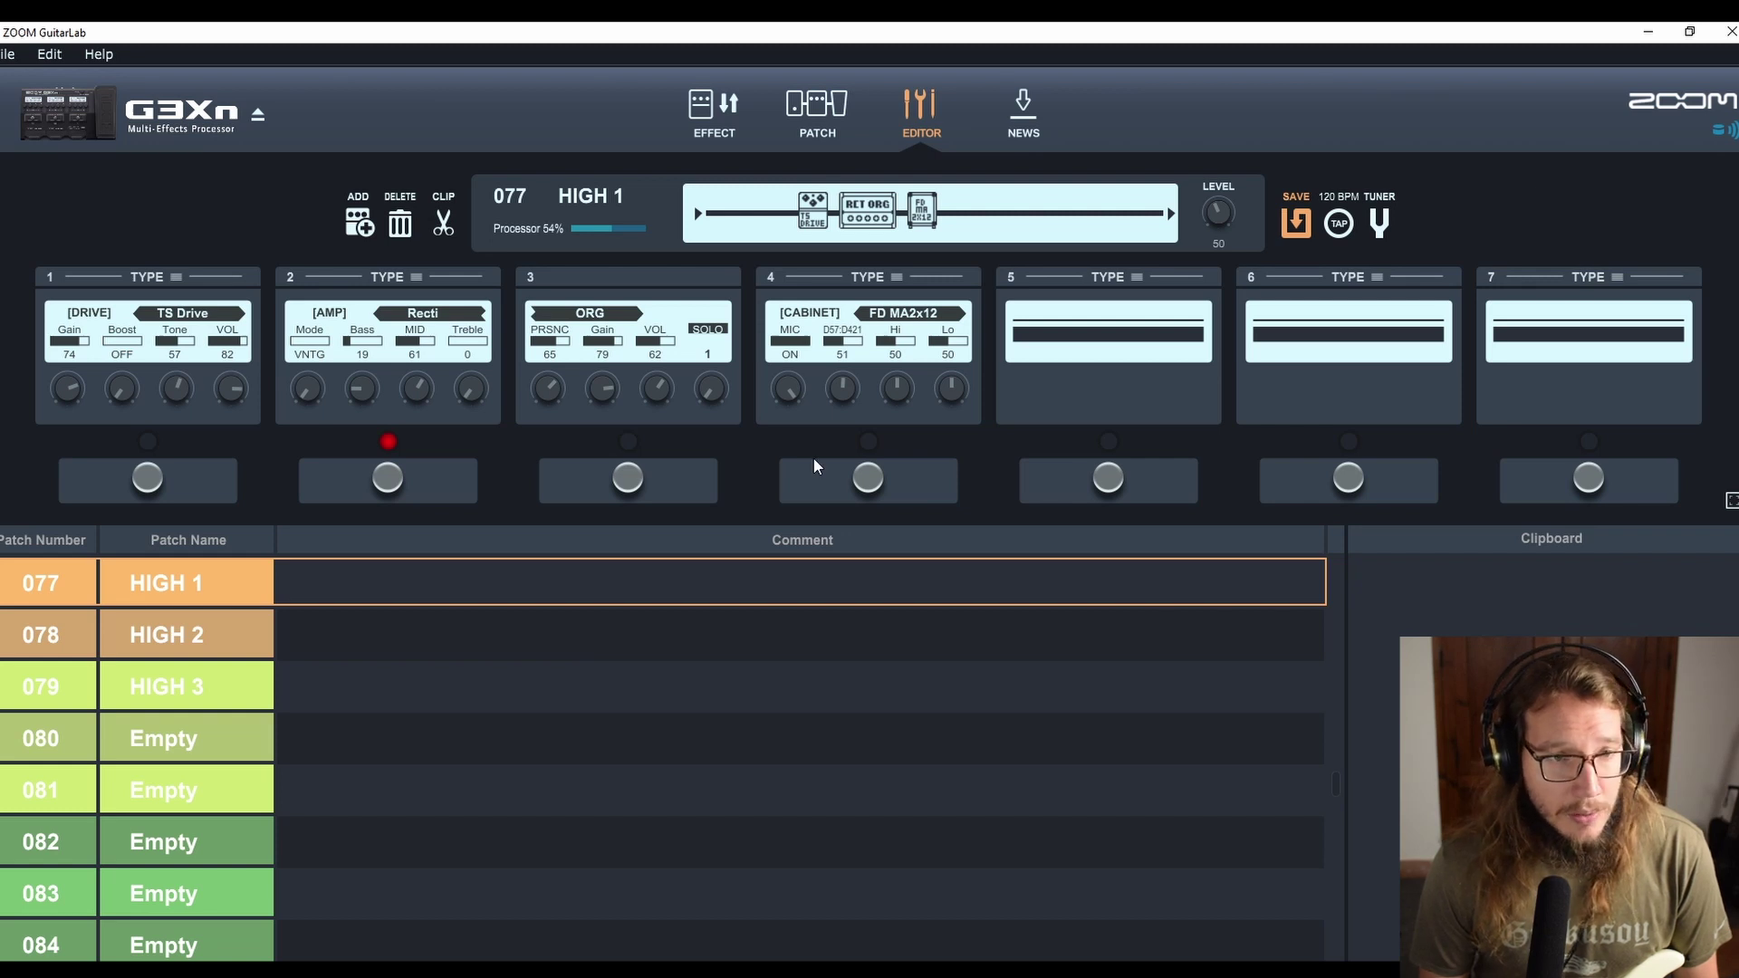
Open empty patch 084 without saving the changes to HIGH 1, and load the TS Drive effect in slot 1.
scroll(228, 643, "down", 2)
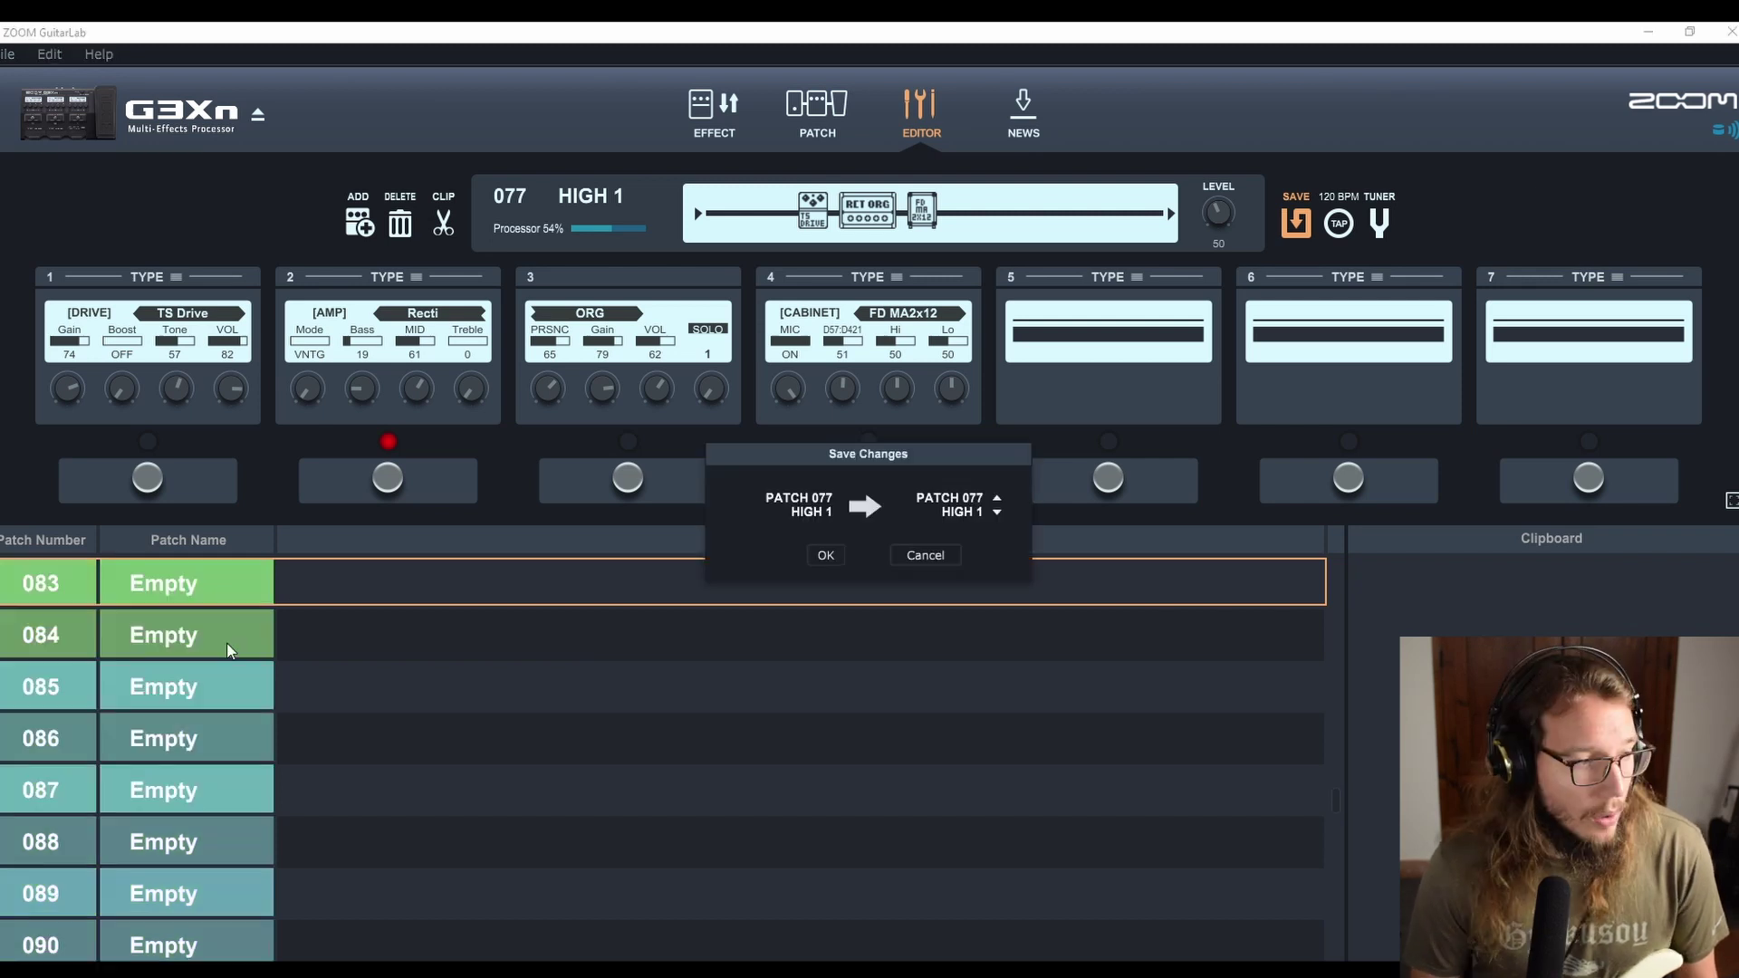
left_click(915, 556)
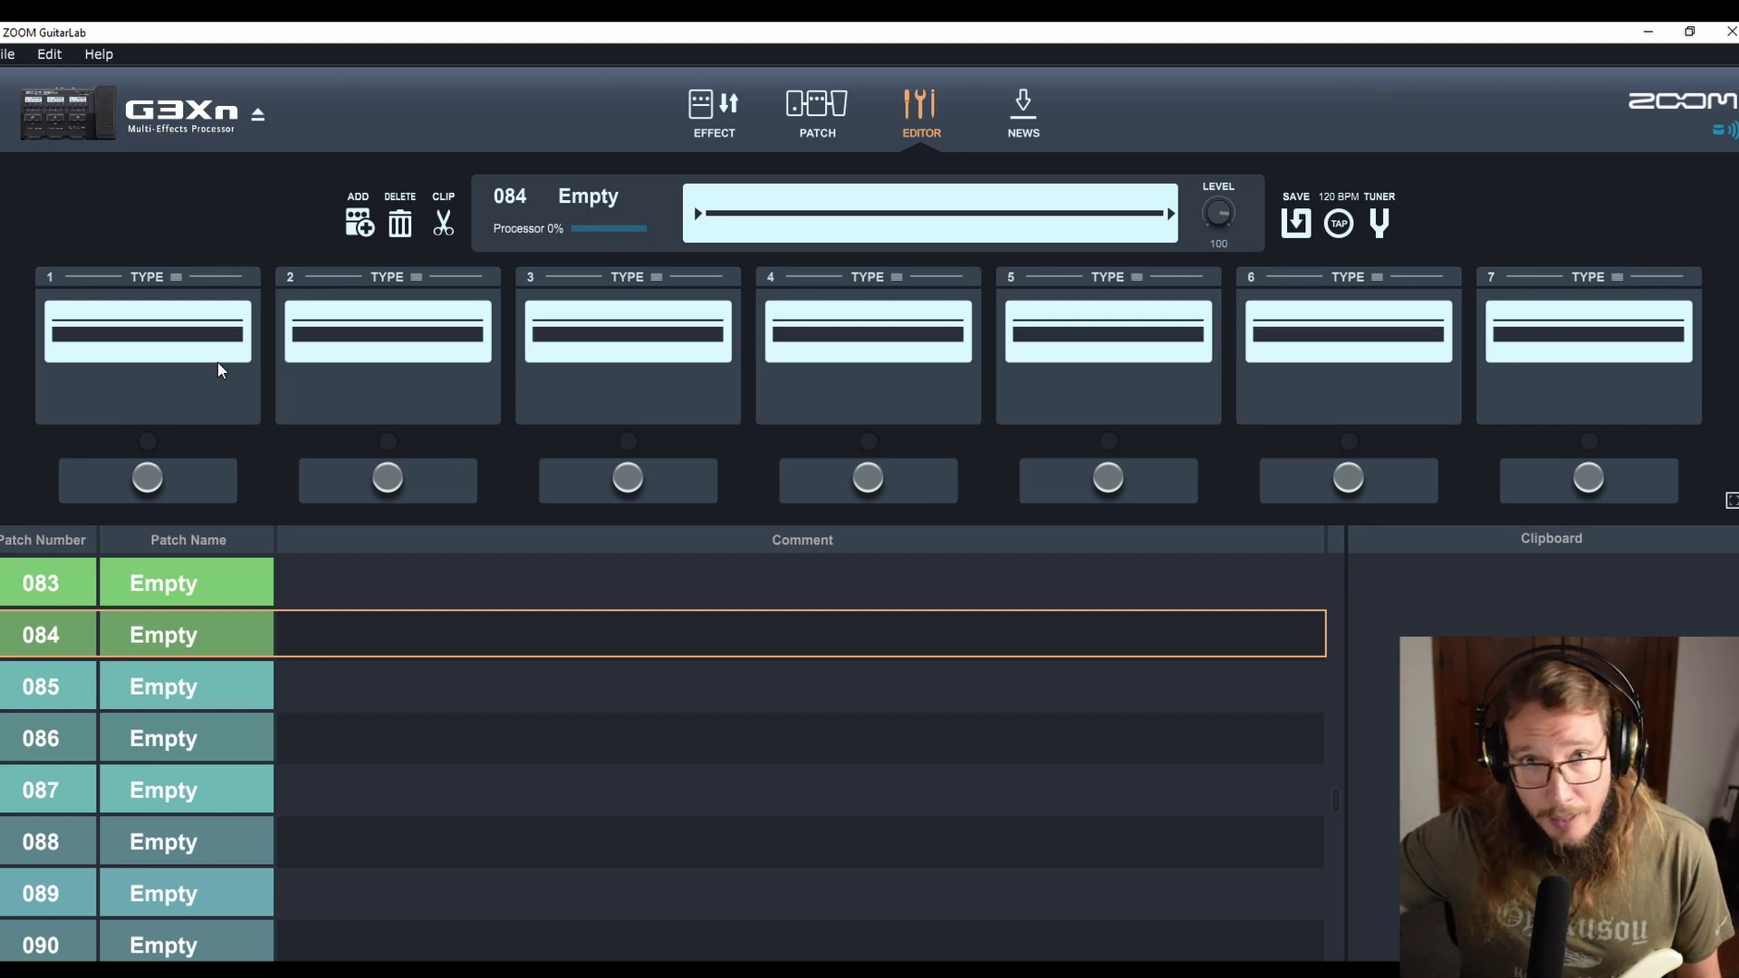
left_click(218, 362)
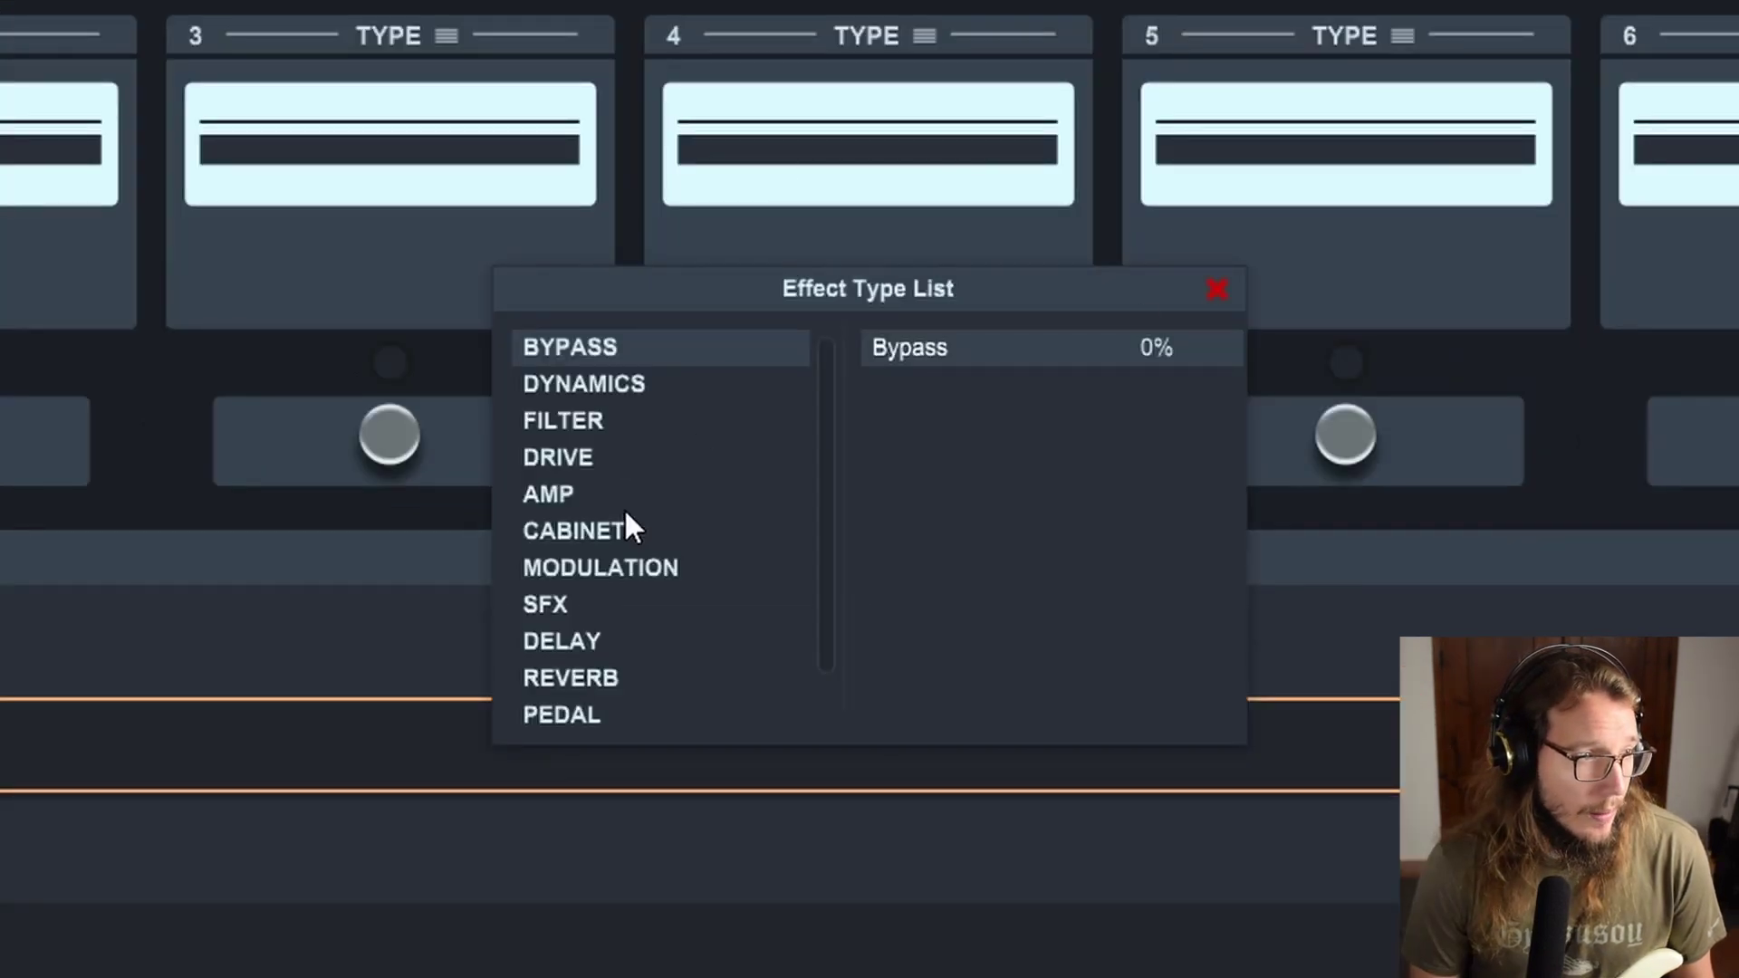
left_click(625, 464)
left_click(1042, 354)
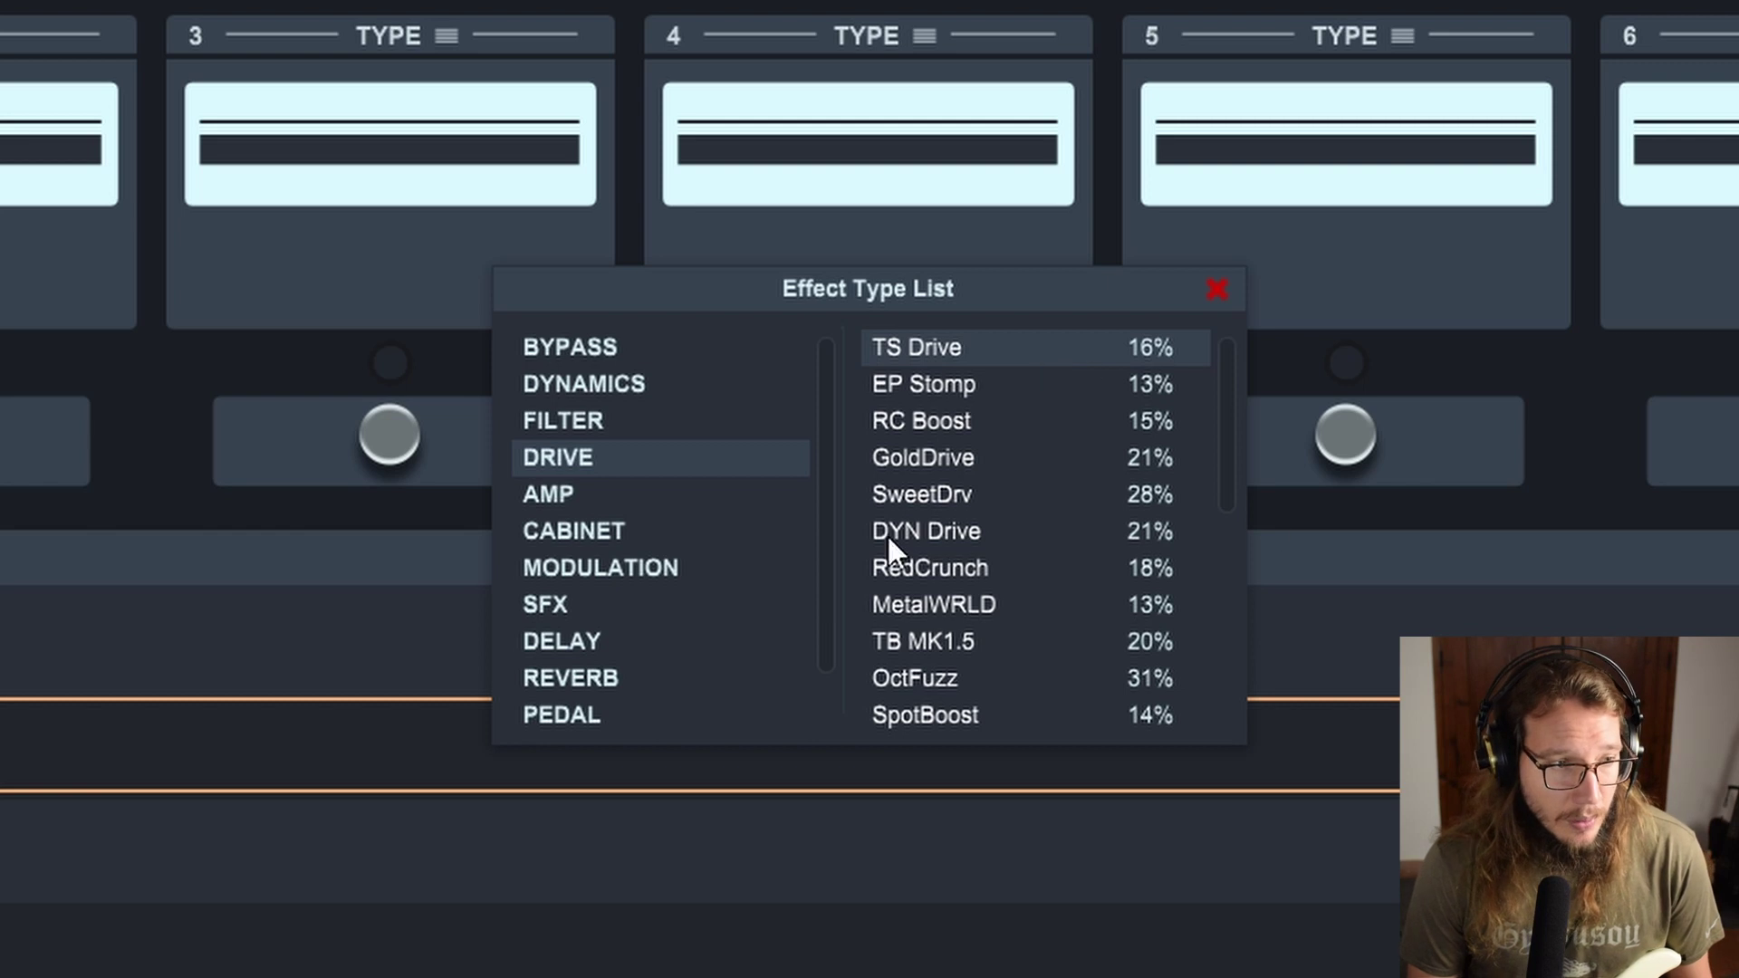
left_click(1214, 288)
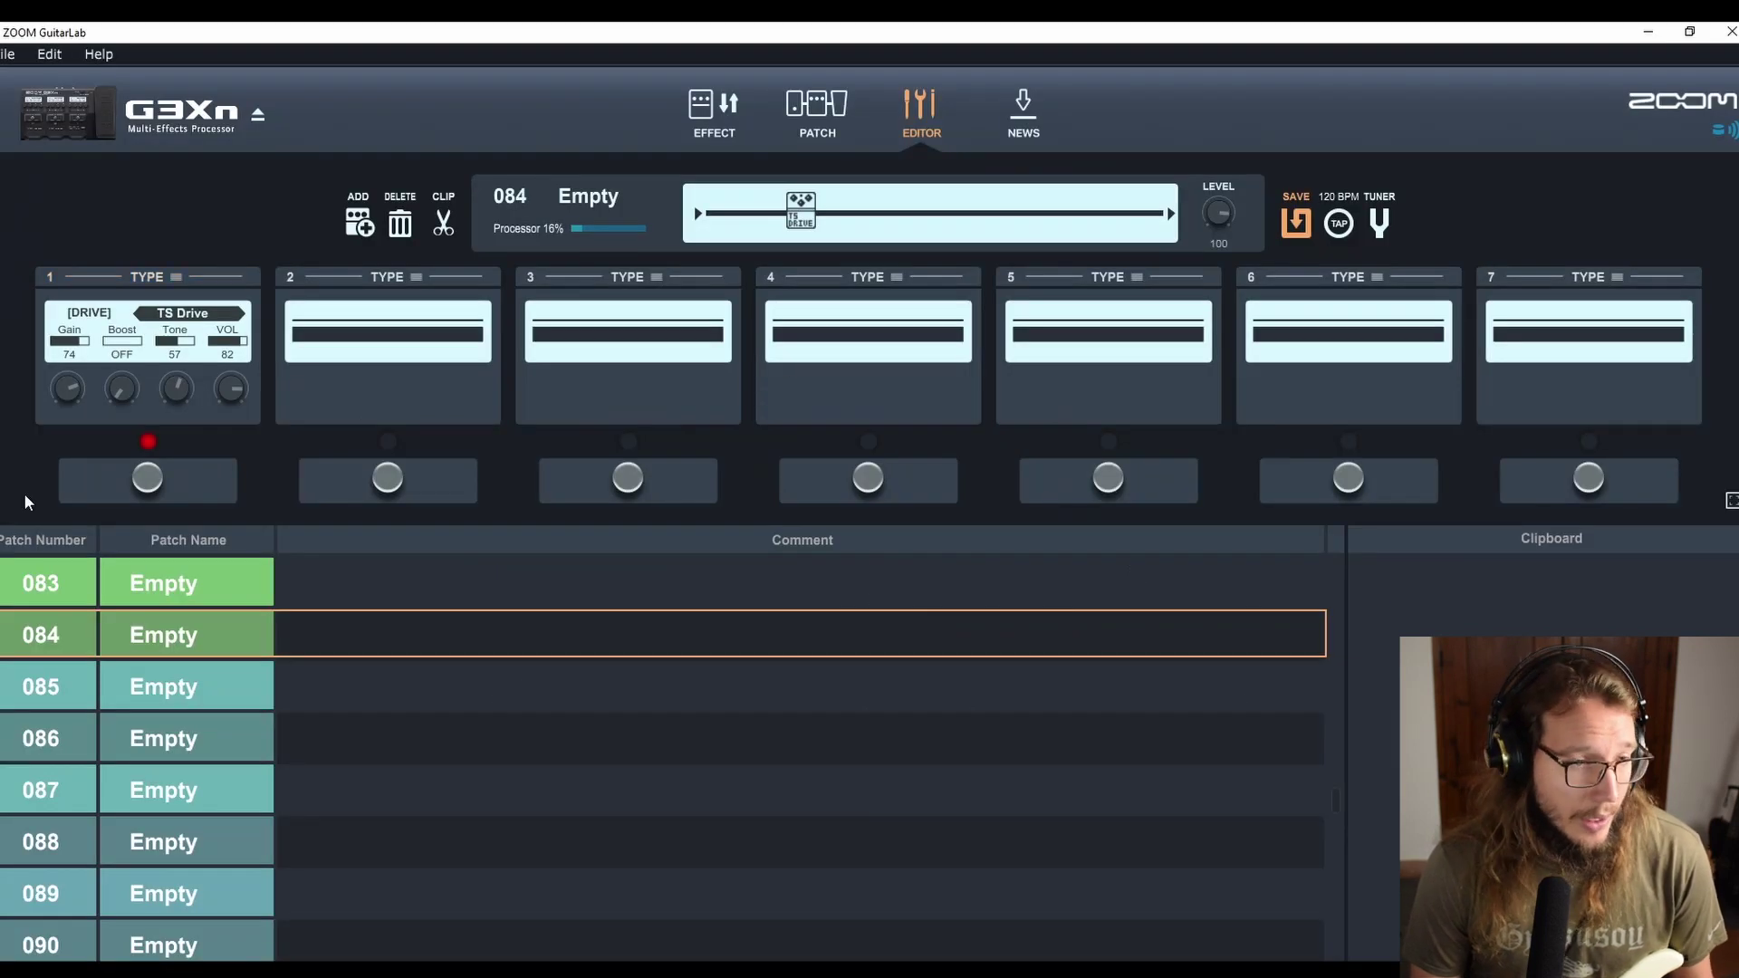
Load the Recti ORG amp in slot 2 of the patch.
left_click(416, 277)
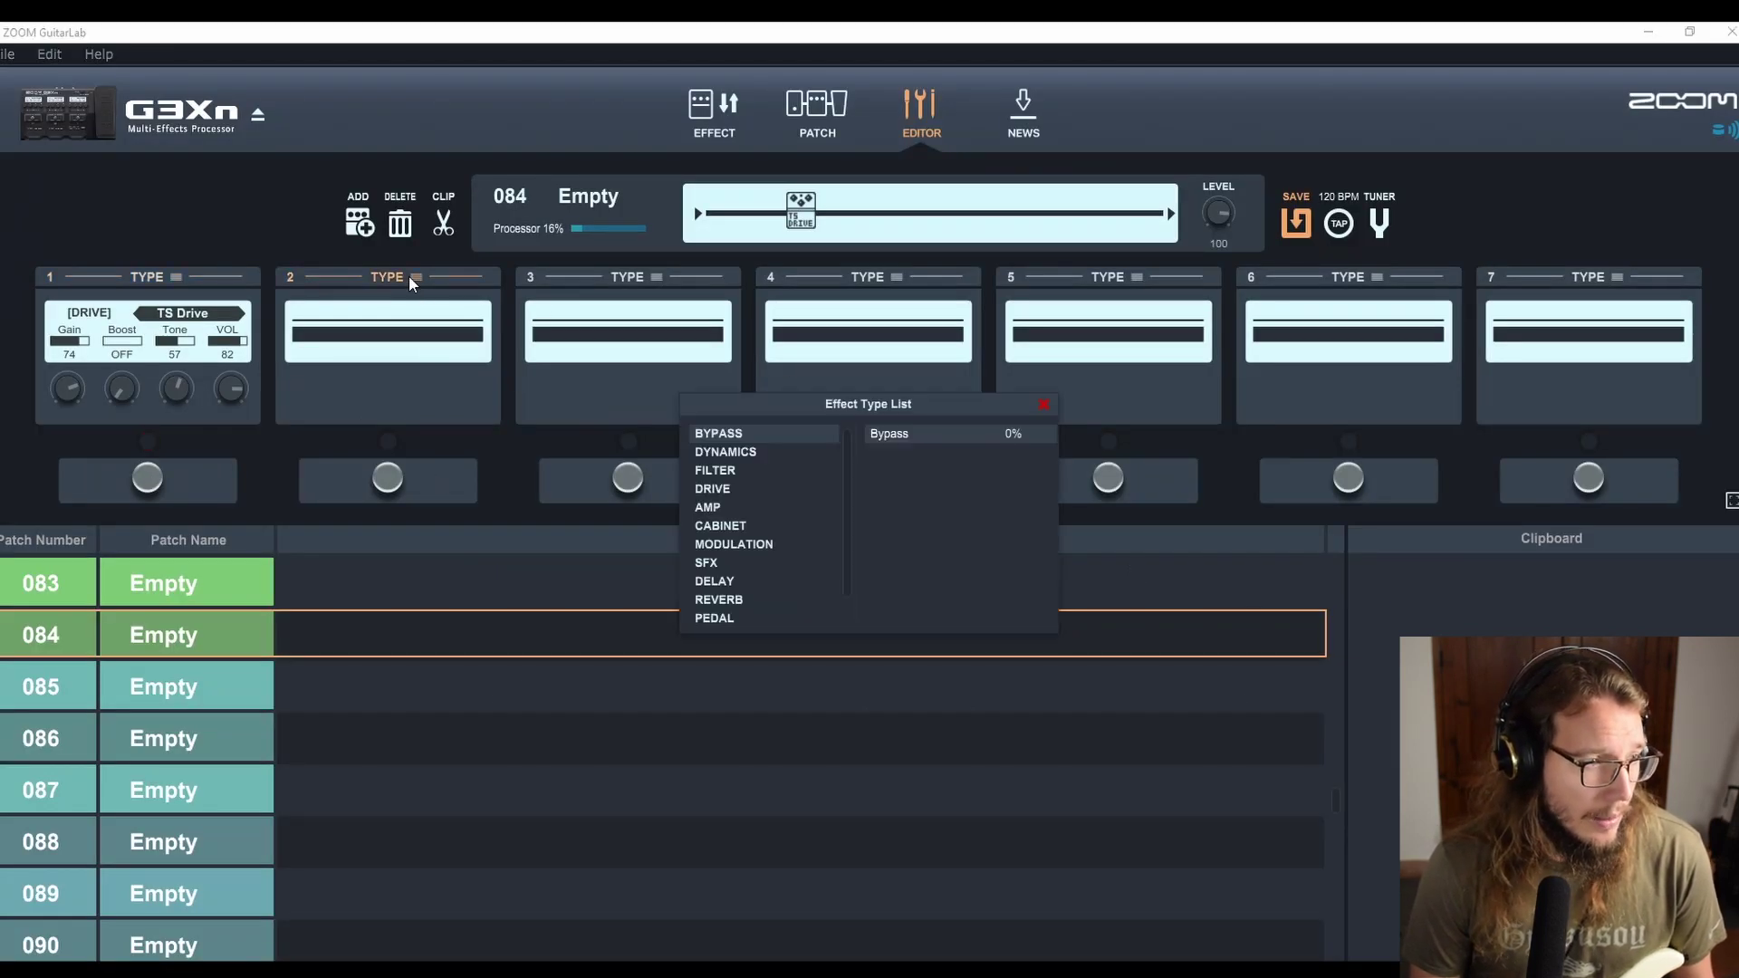
left_click(759, 507)
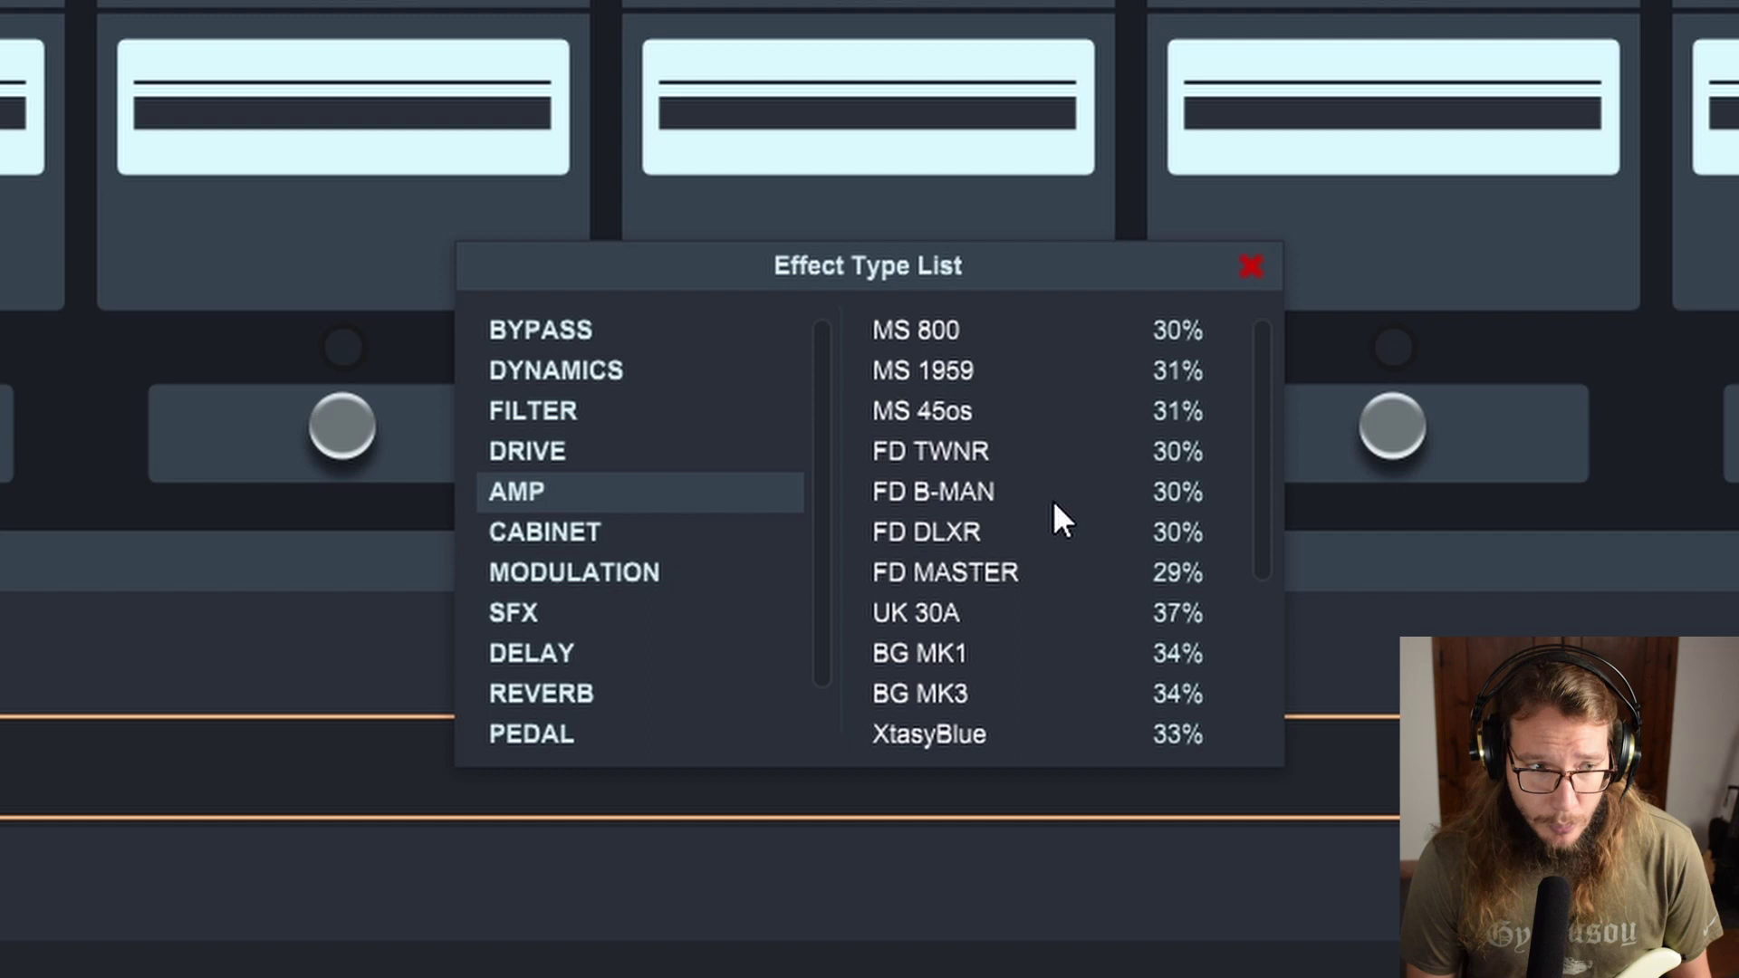
scroll(1042, 480, "down", 1)
scroll(1081, 508, "down", 1)
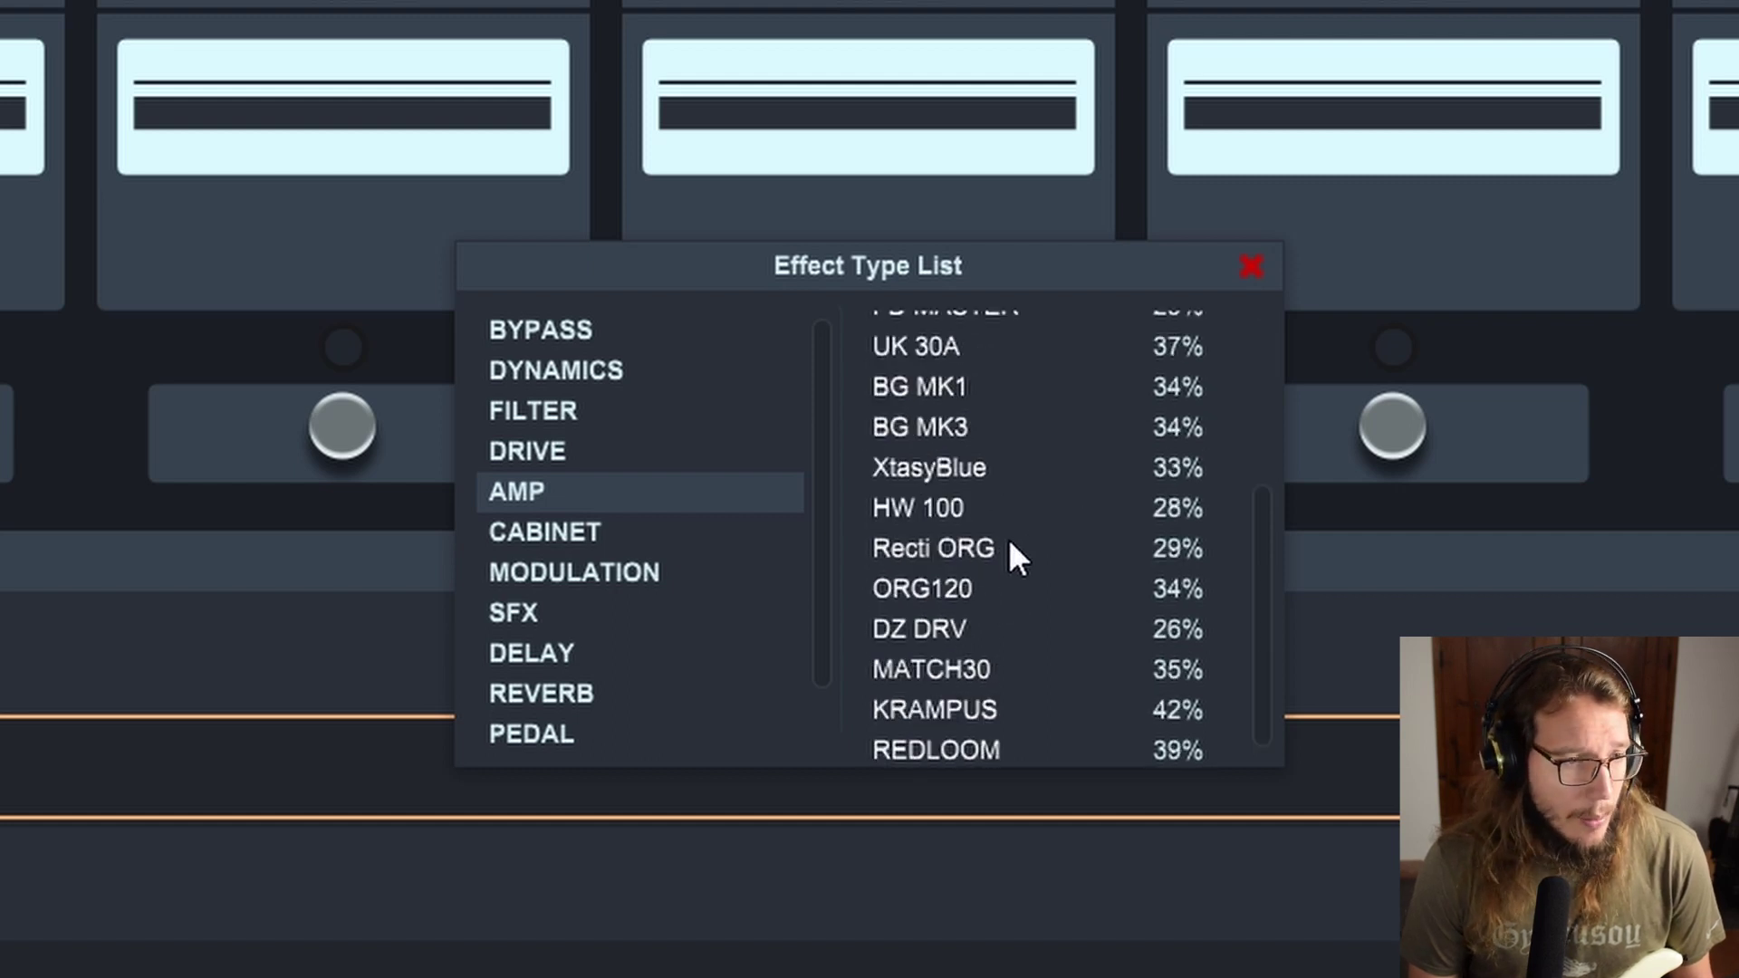
left_click(978, 547)
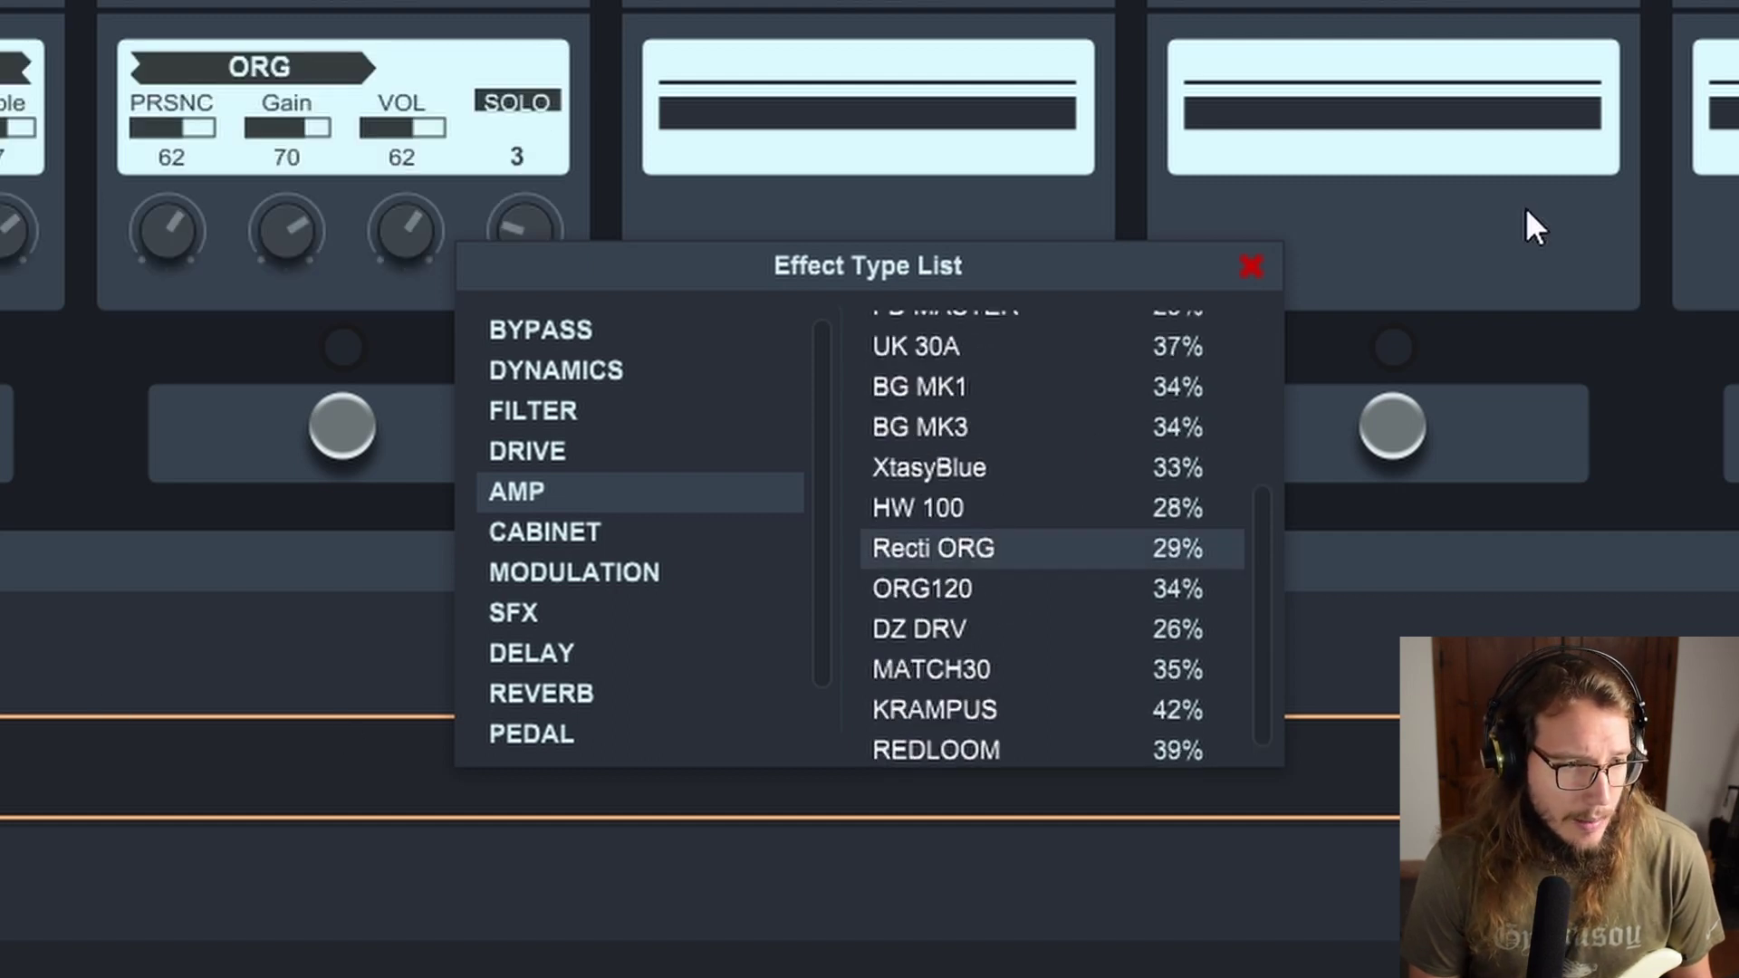
left_click(1251, 267)
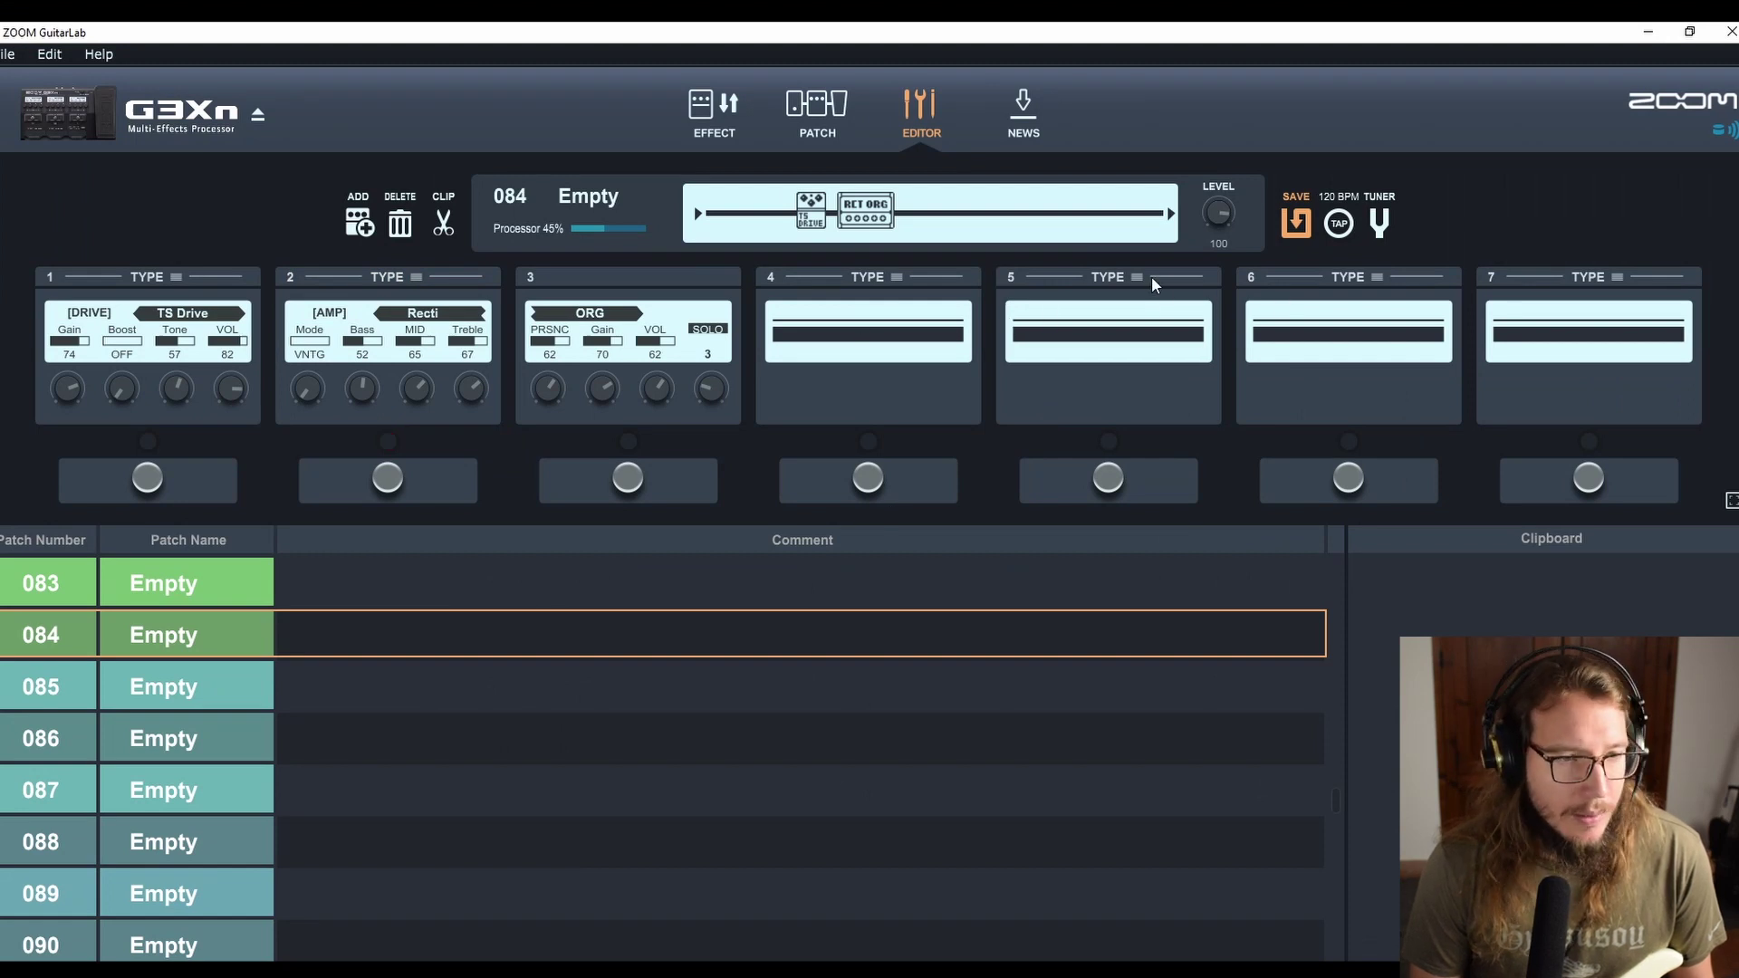
Load the FD MA2x12 cabinet in slot 5 of the patch.
left_click(1136, 277)
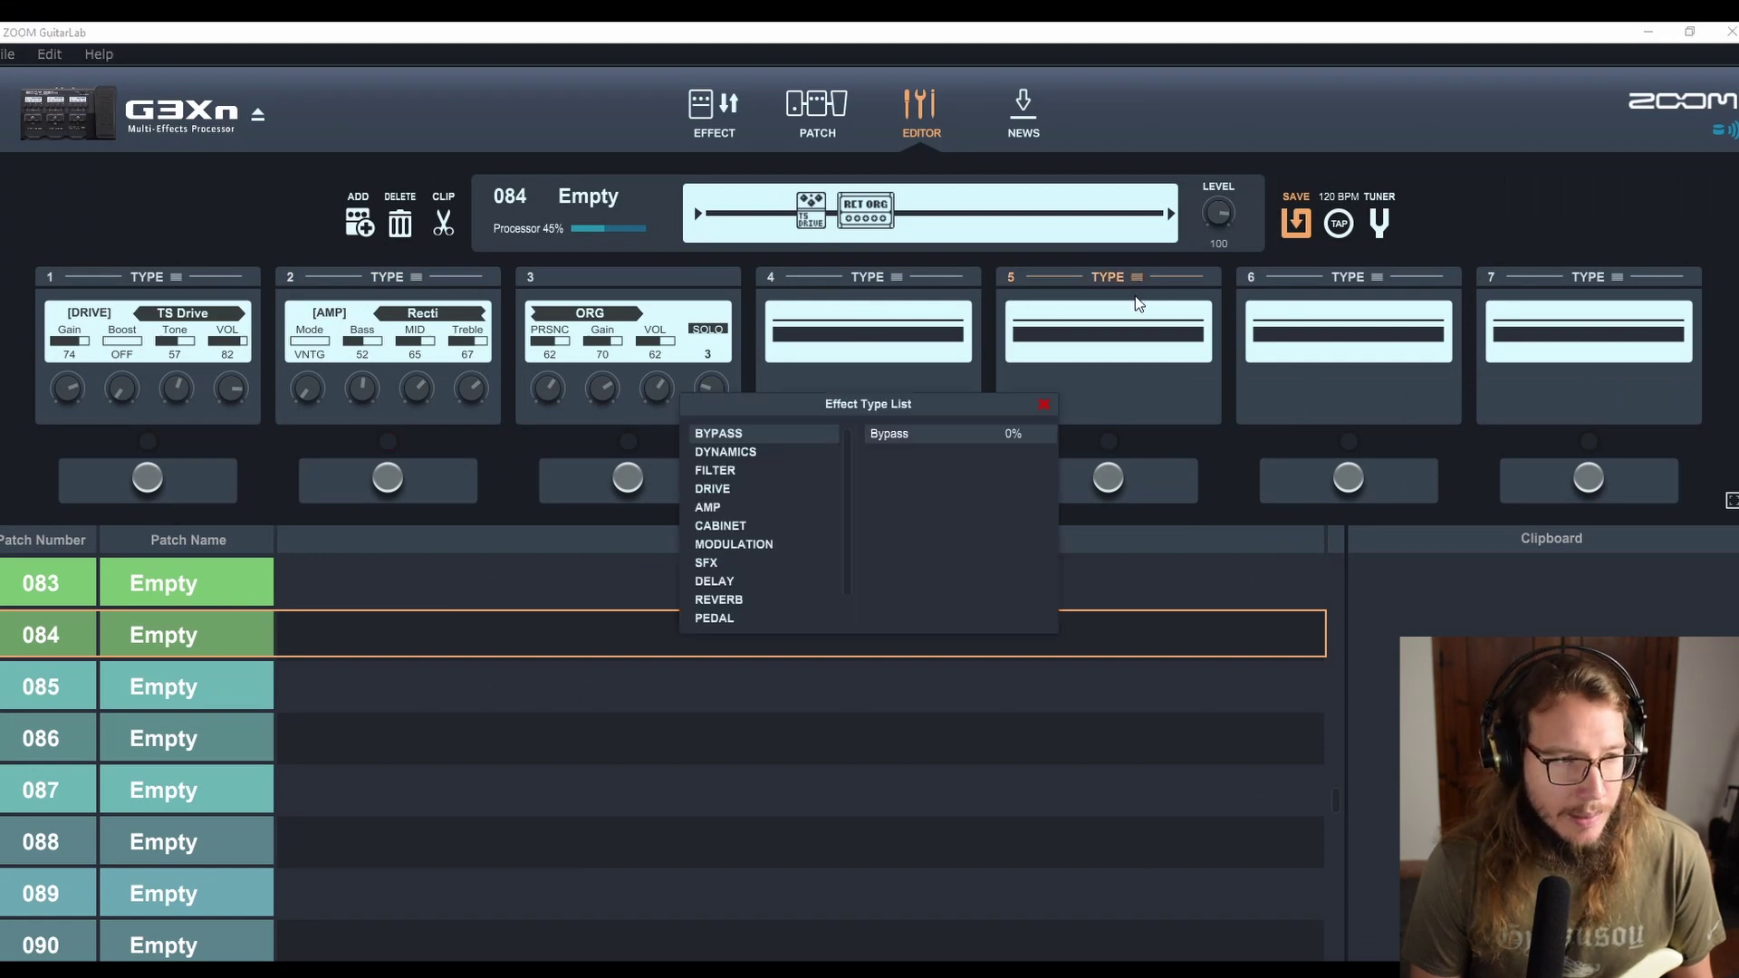
left_click(721, 526)
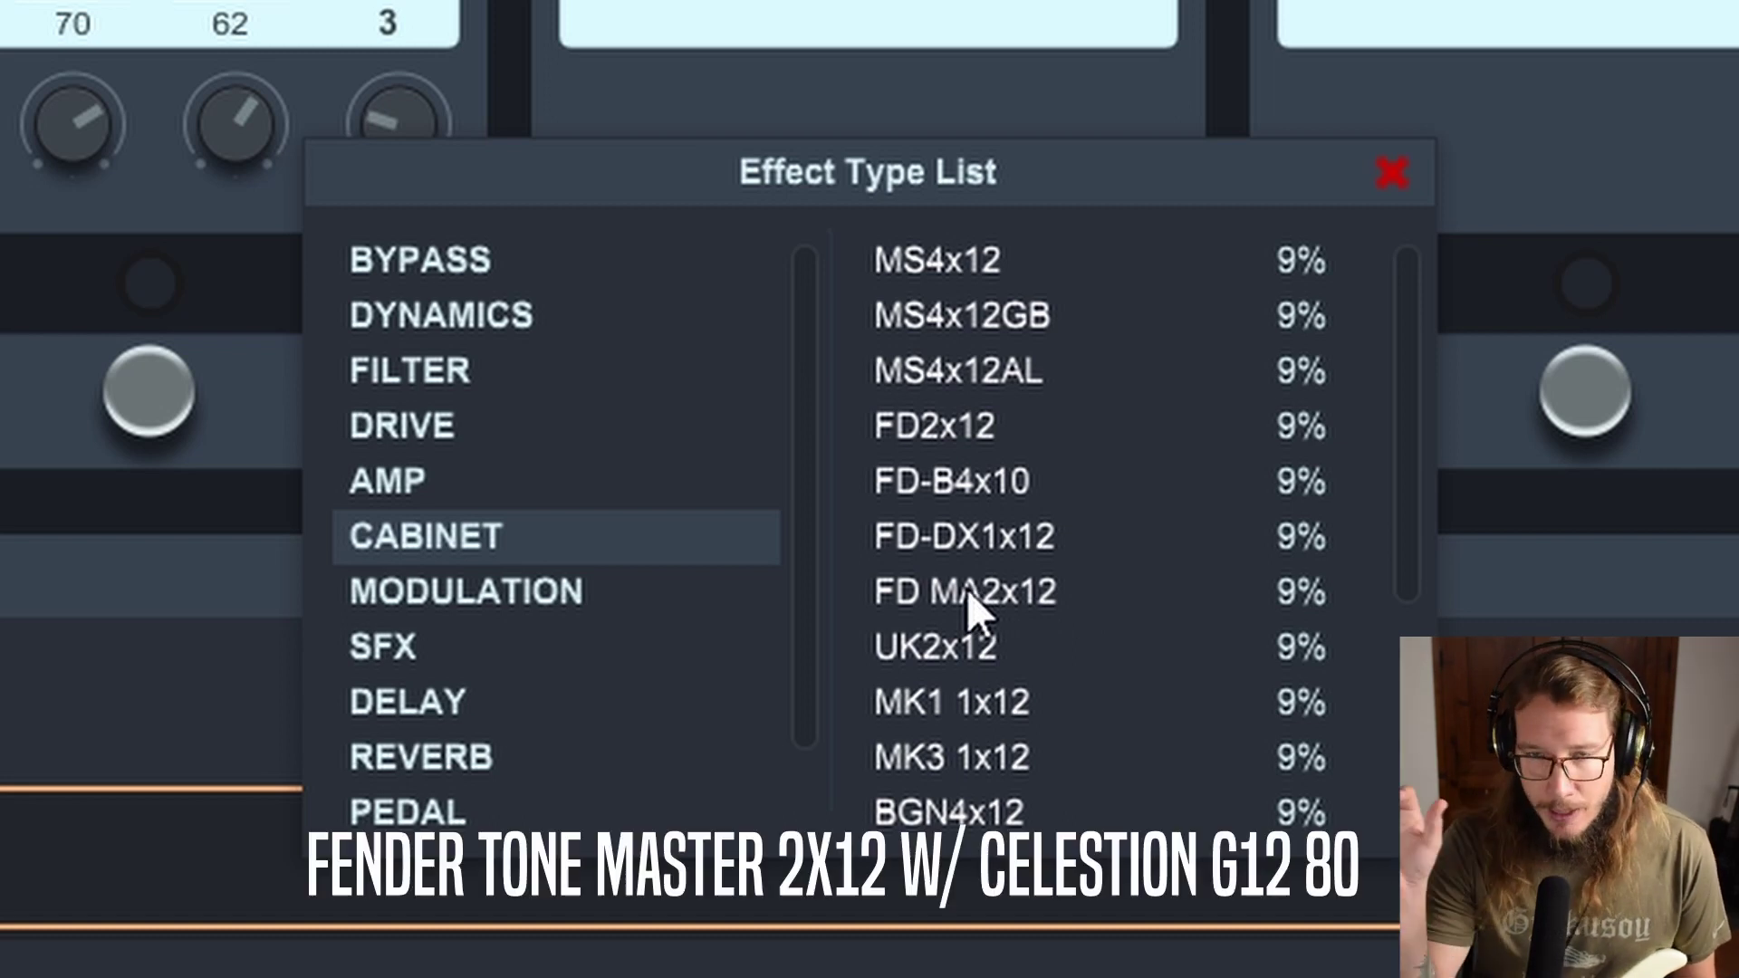
left_click(965, 589)
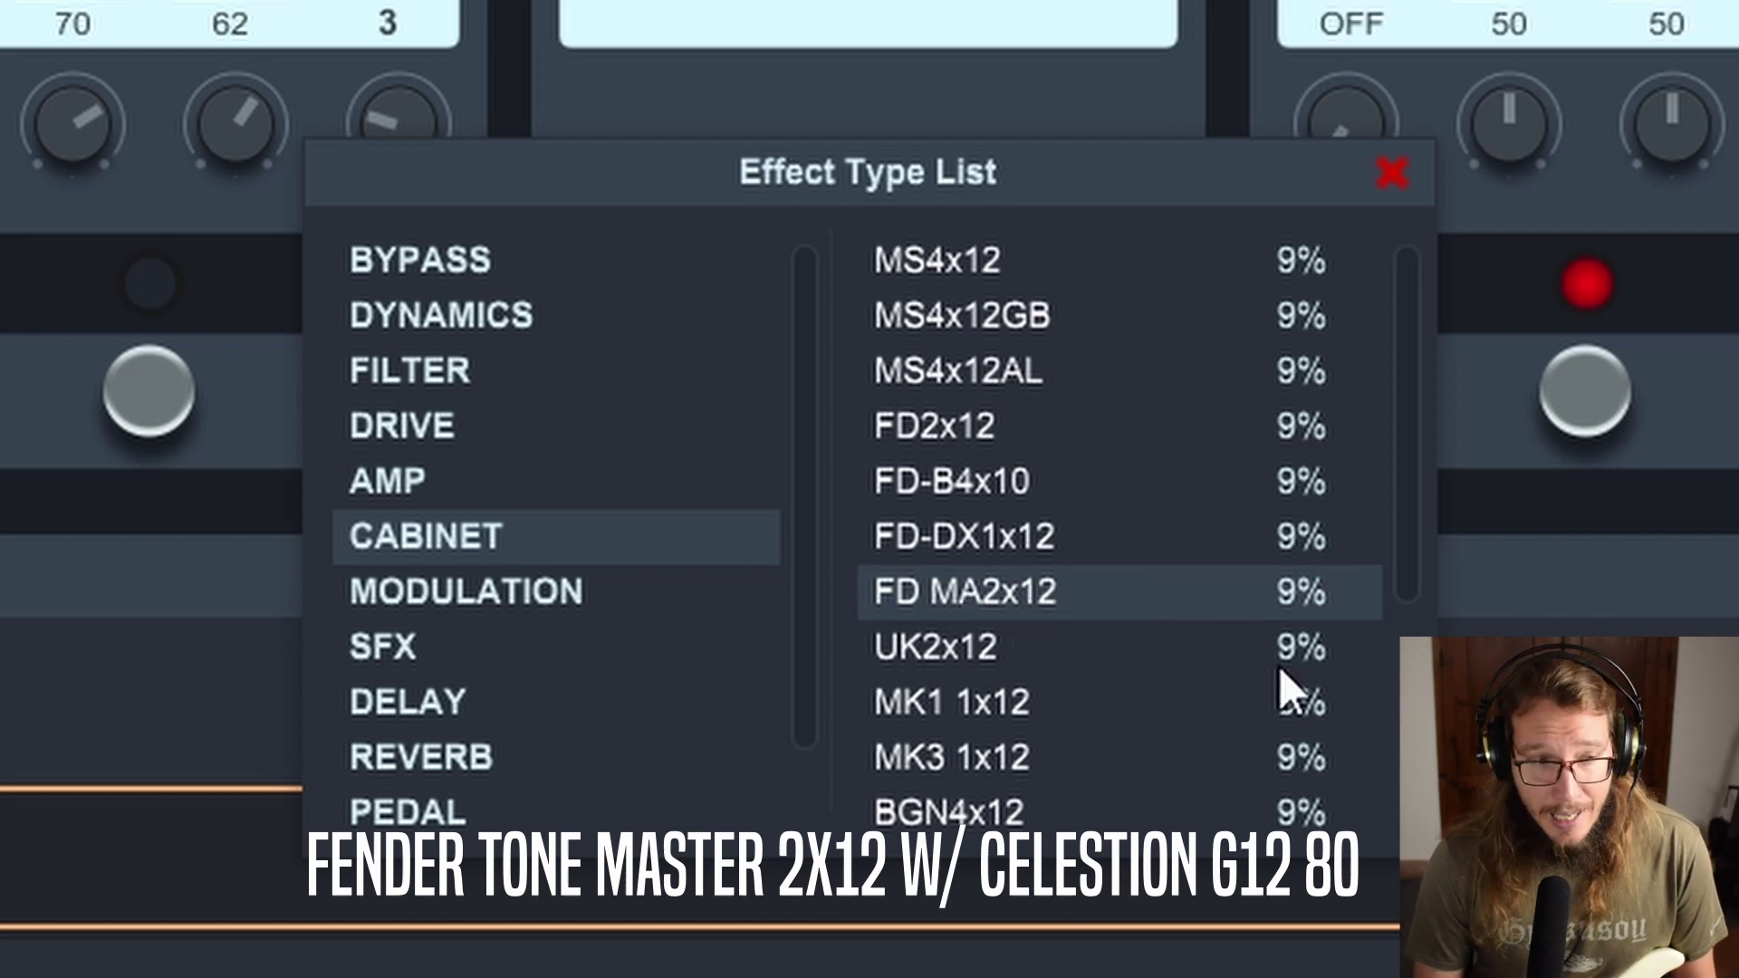
left_click(1406, 169)
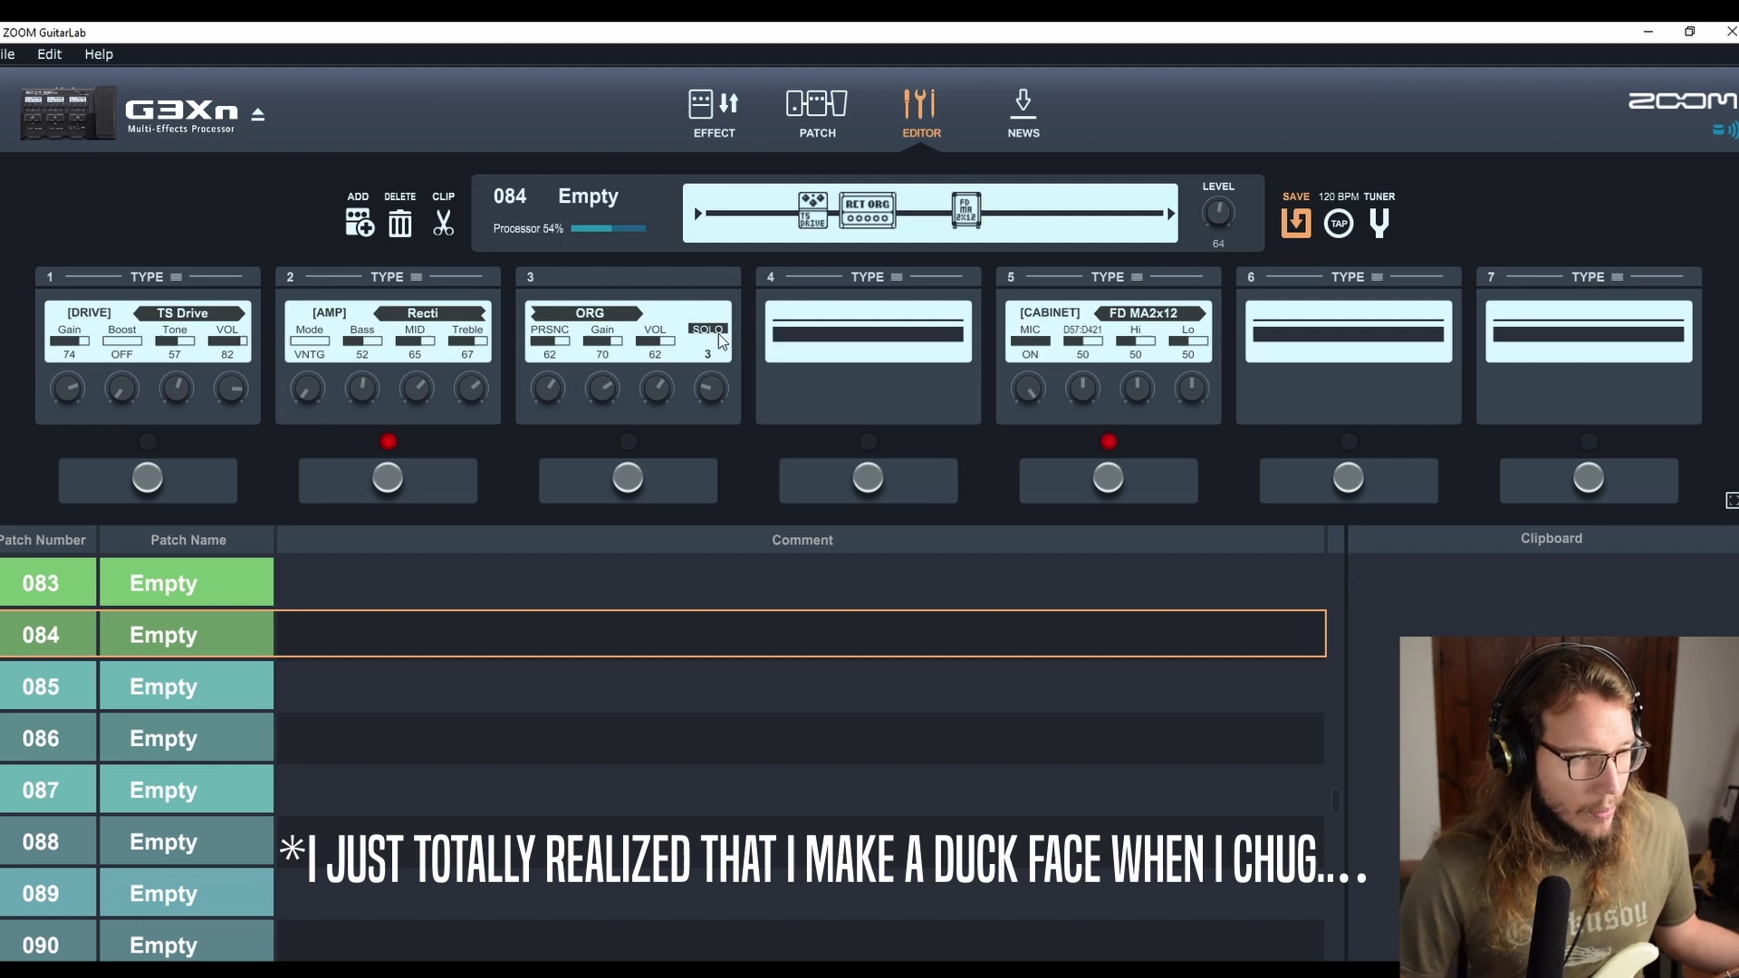
Set the Recti ORG amp's Bass to 33, MID to 60, Treble to 63, PRSNC to 50 and Gain to 48.
left_click_drag(361, 383, 362, 397)
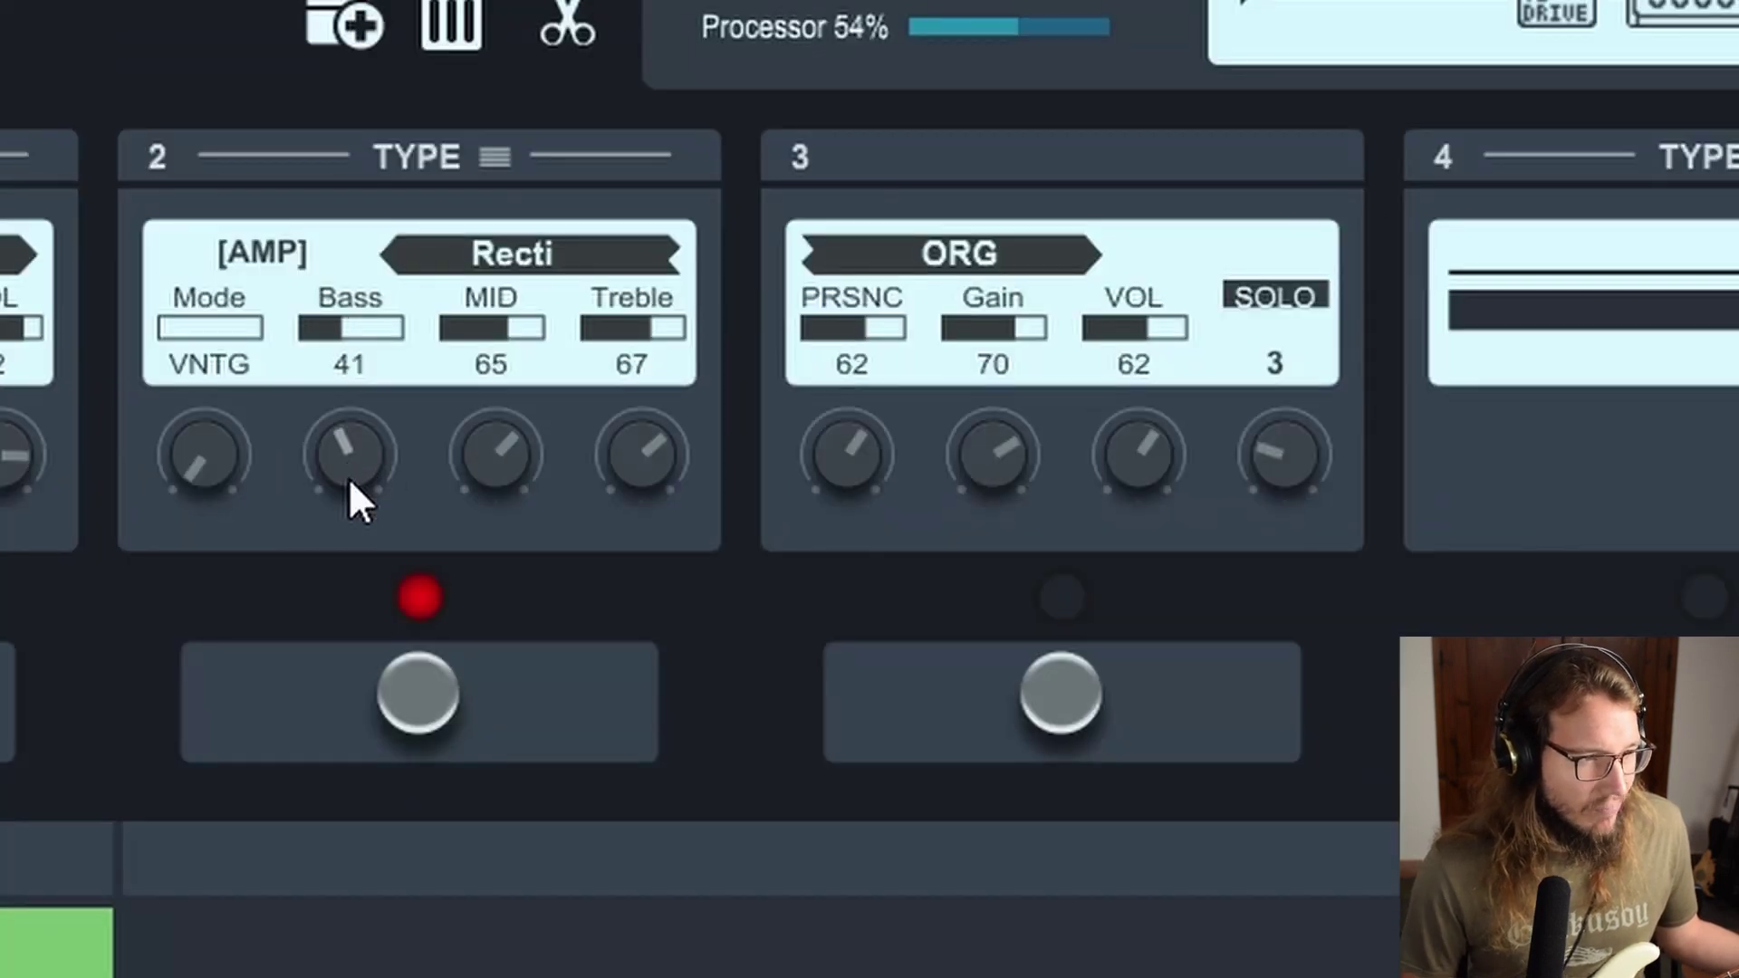
left_click_drag(350, 477, 346, 491)
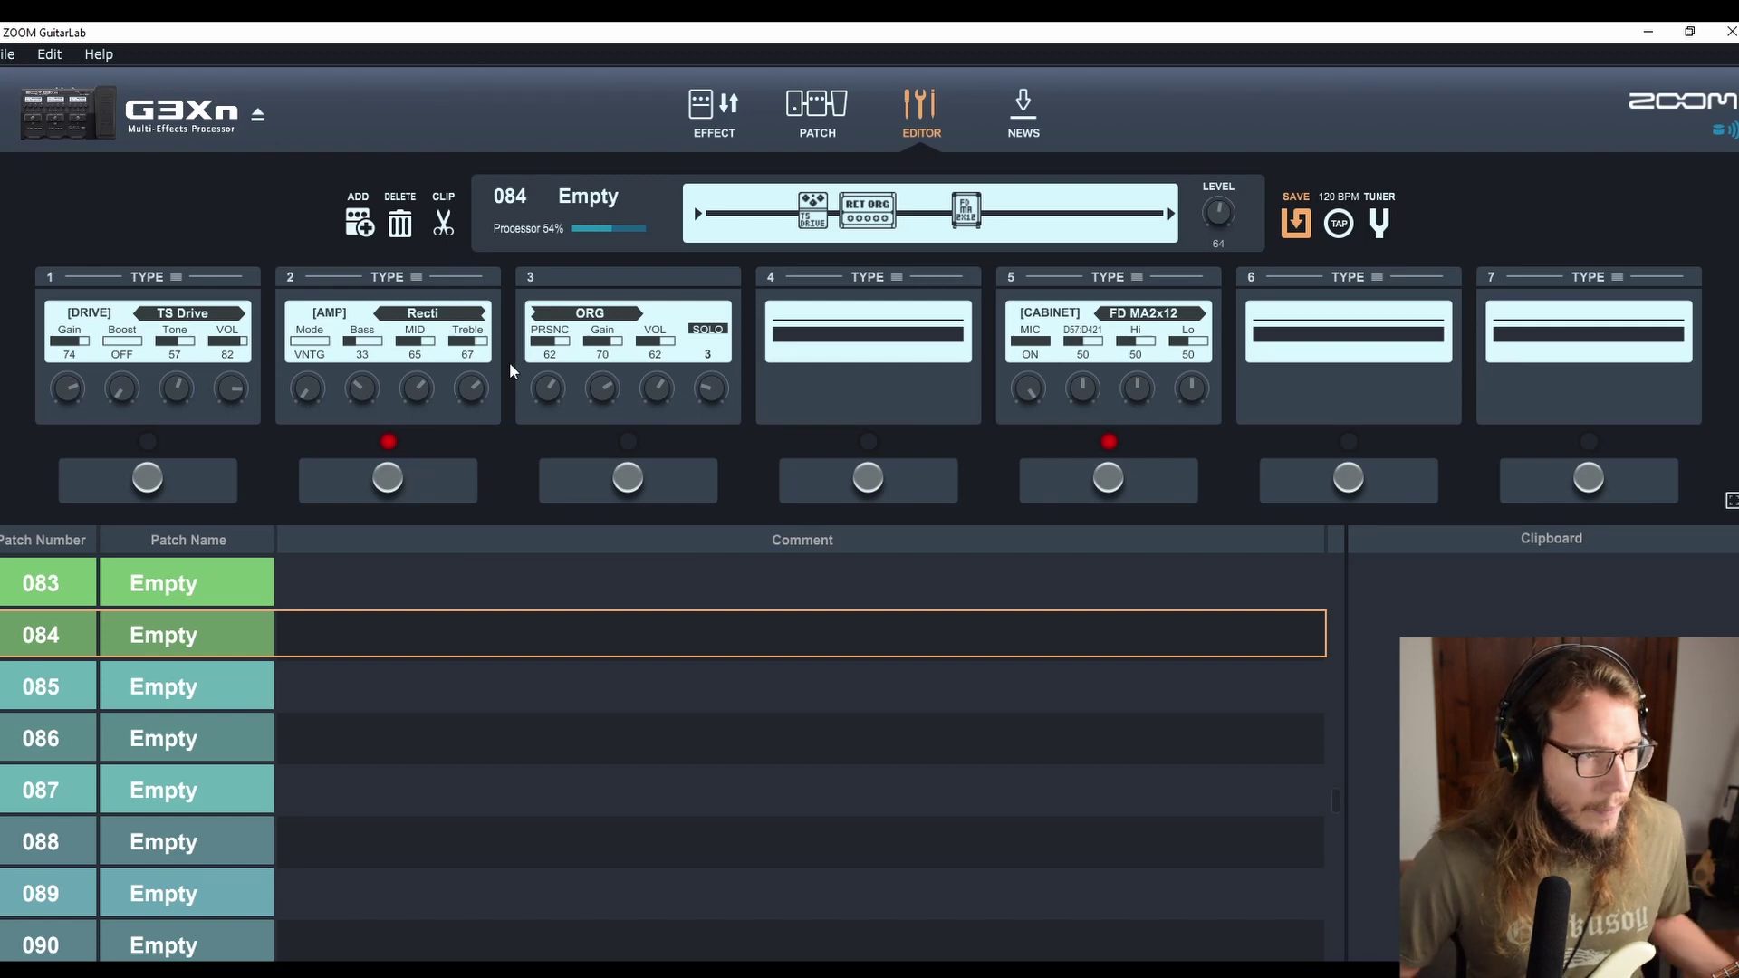
scroll(471, 393, "down", 9)
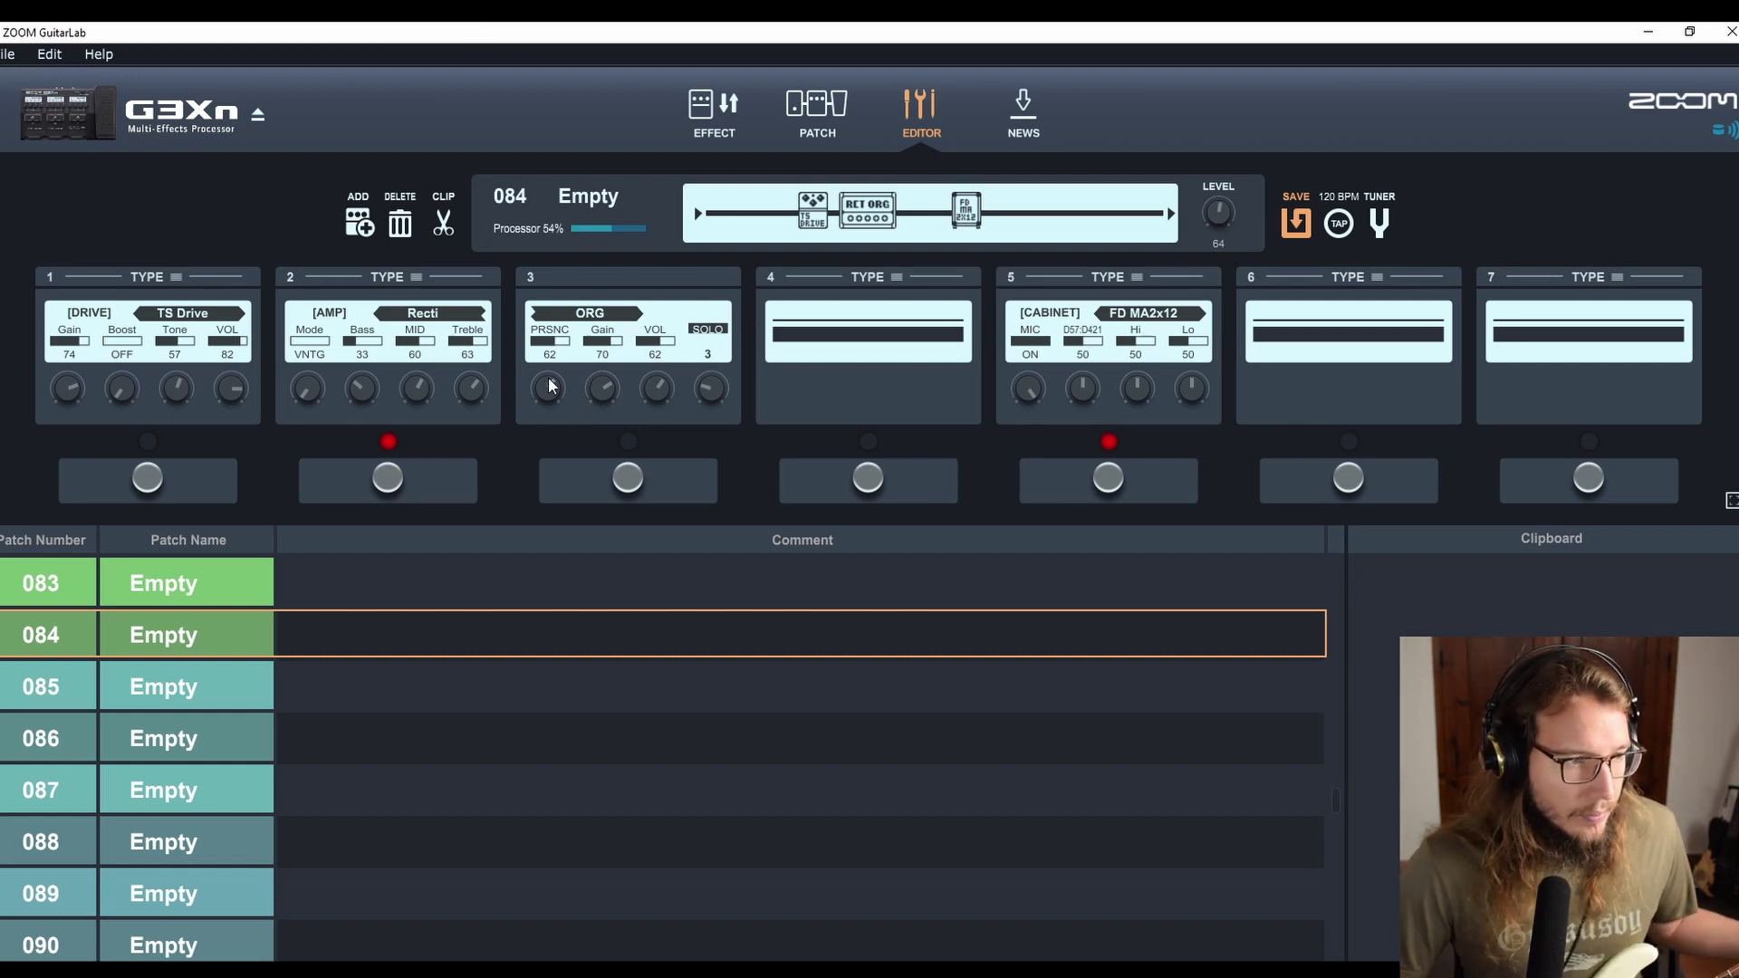
left_click_drag(550, 387, 567, 474)
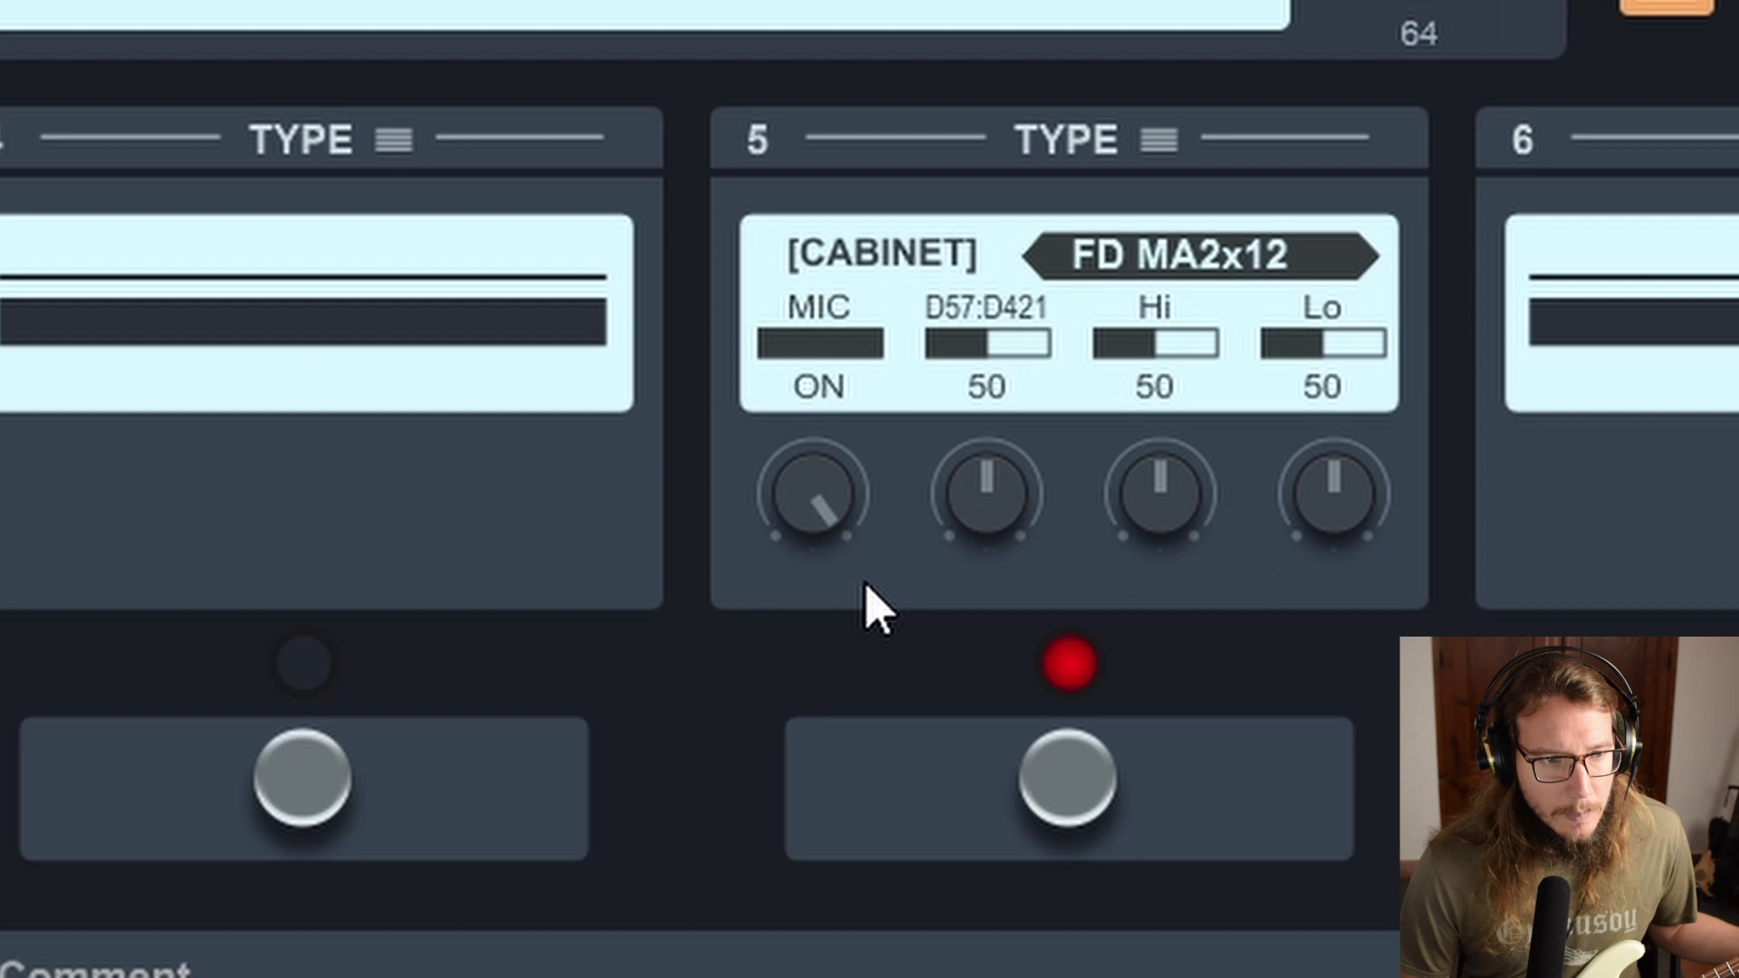
Try both extremes of the cabinet's D57:D421 microphone balance and set it to 77.
left_click_drag(996, 520, 1003, 9)
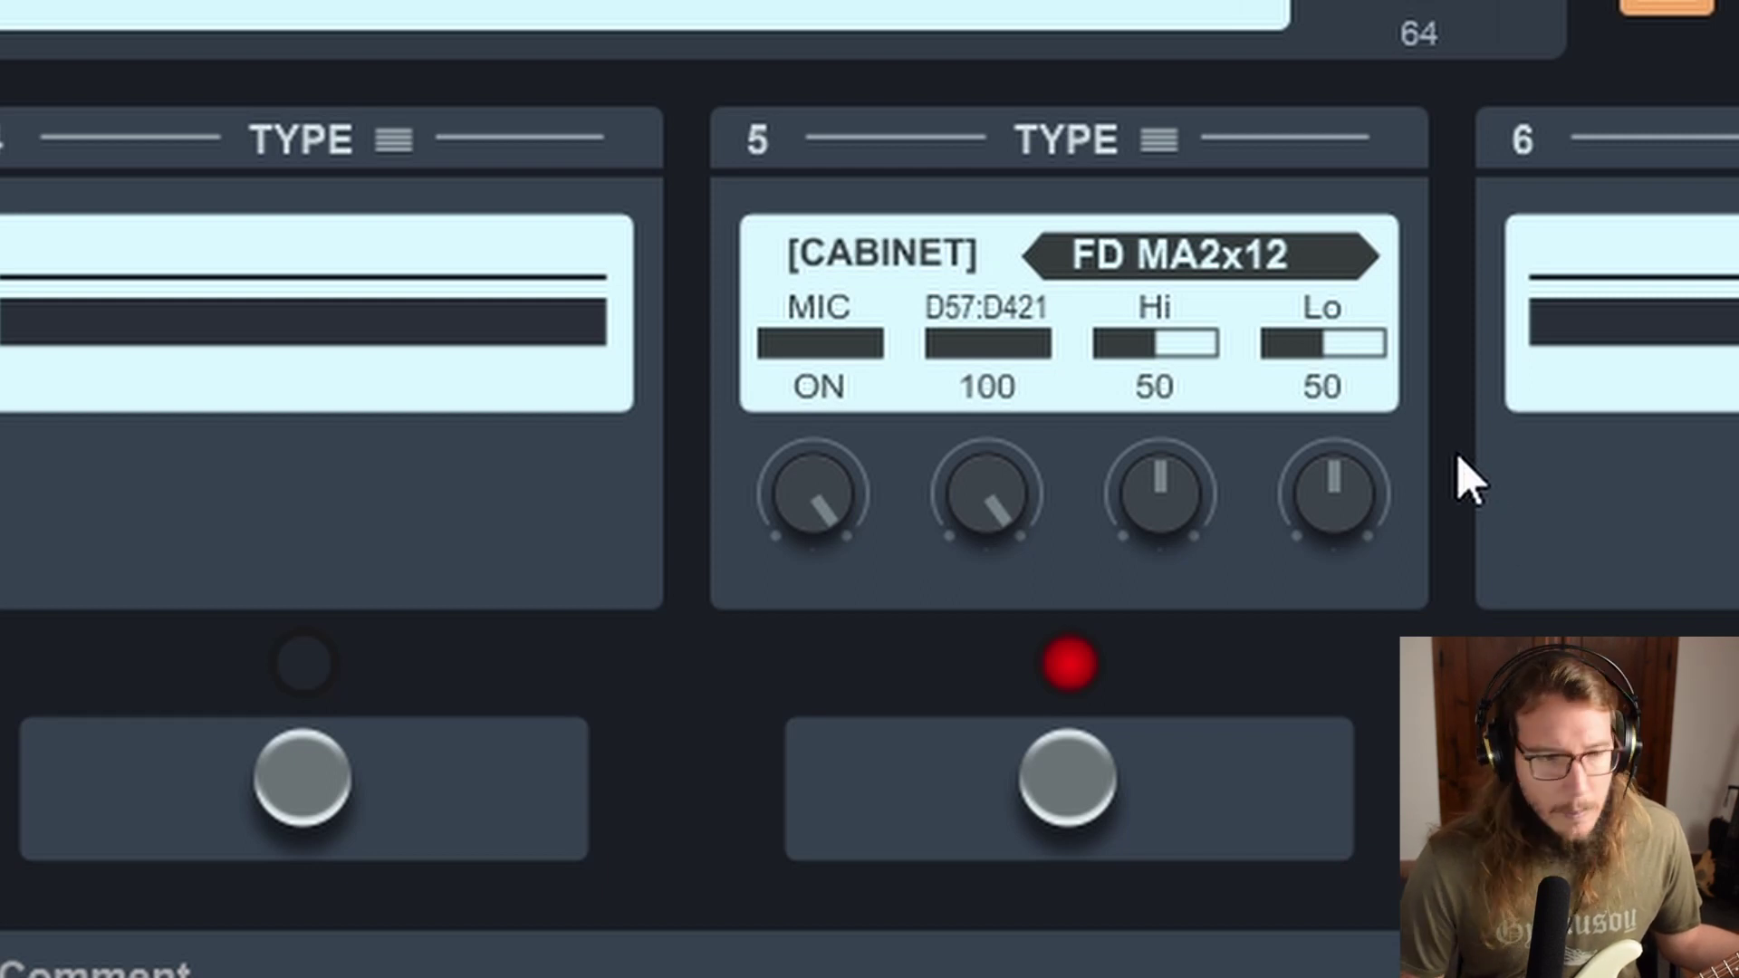
left_click_drag(1002, 498, 1109, 973)
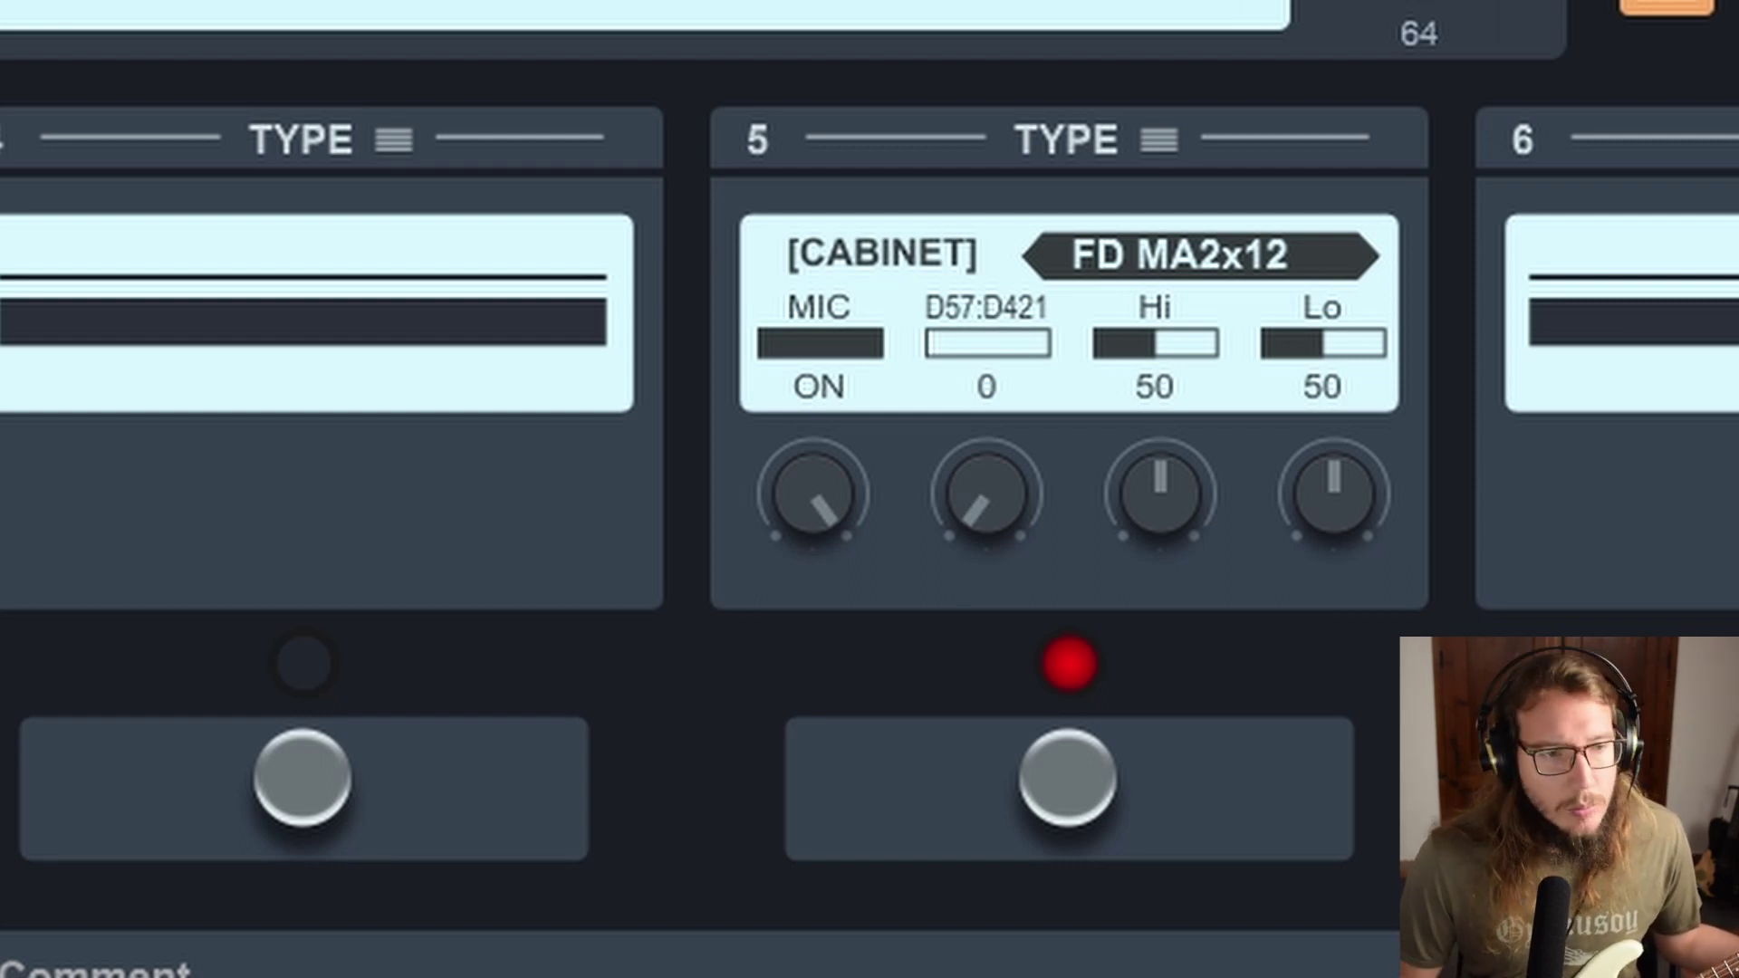
left_click_drag(1014, 493, 996, 434)
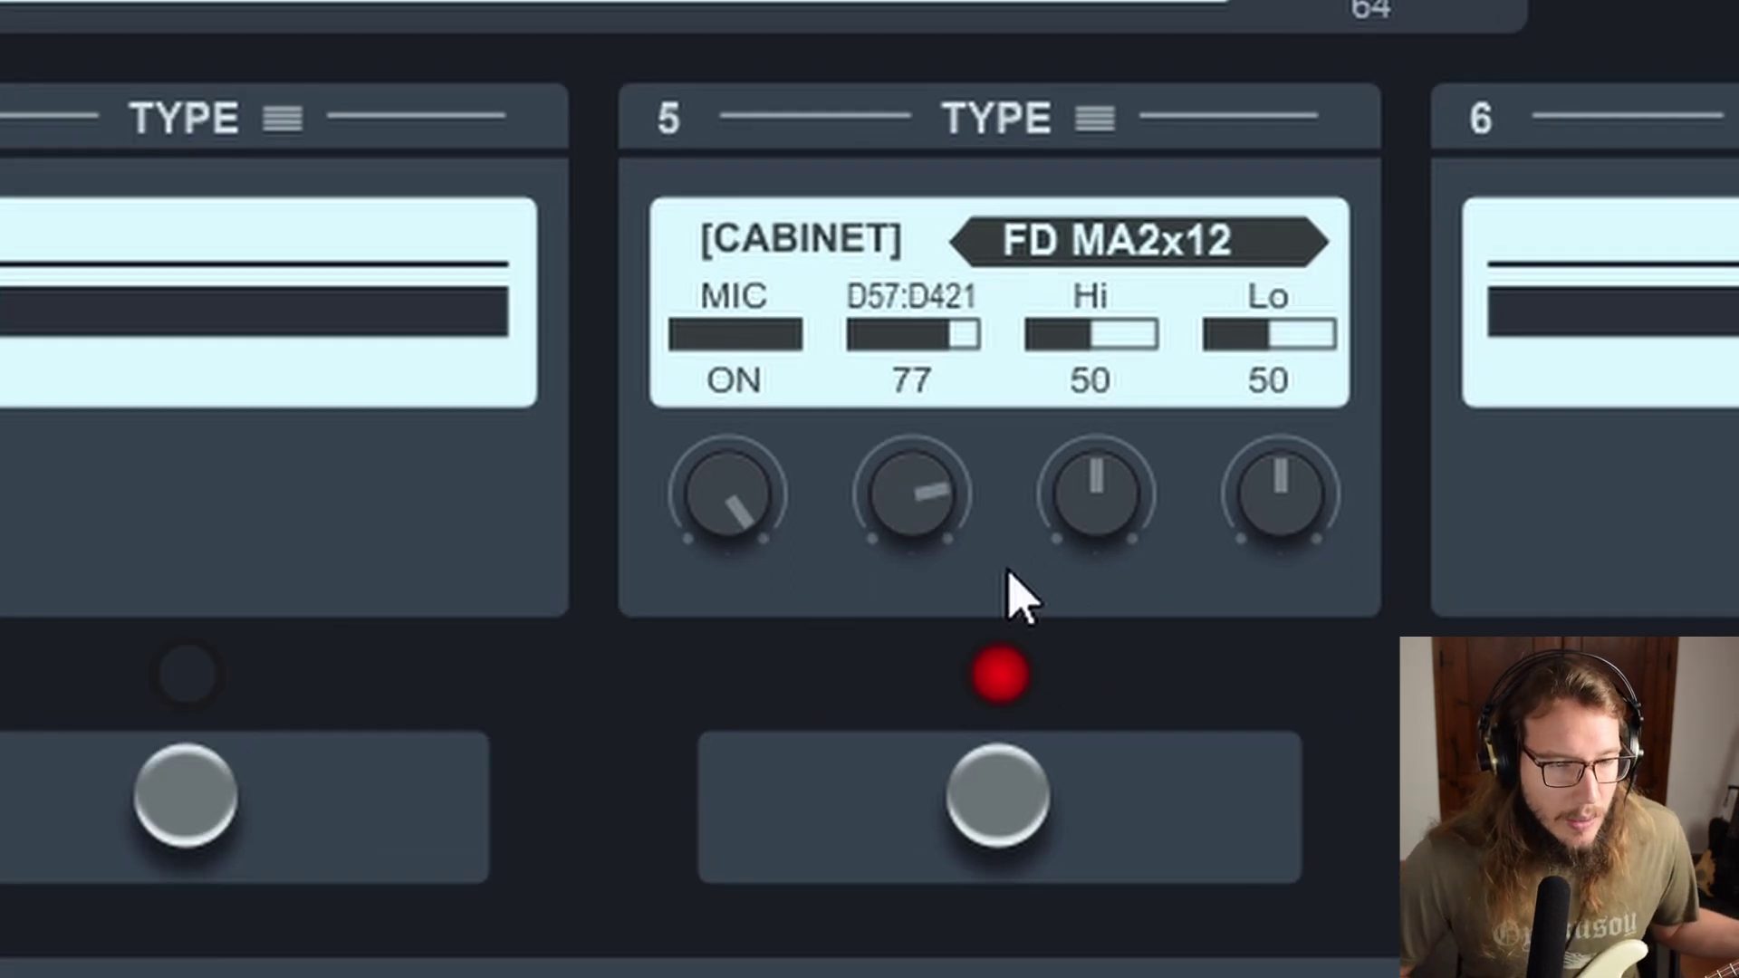
Set the FD MA2x12 cabinet's Hi to 72 and Lo to 43 after trying their extremes.
left_click_drag(1098, 544, 1087, 202)
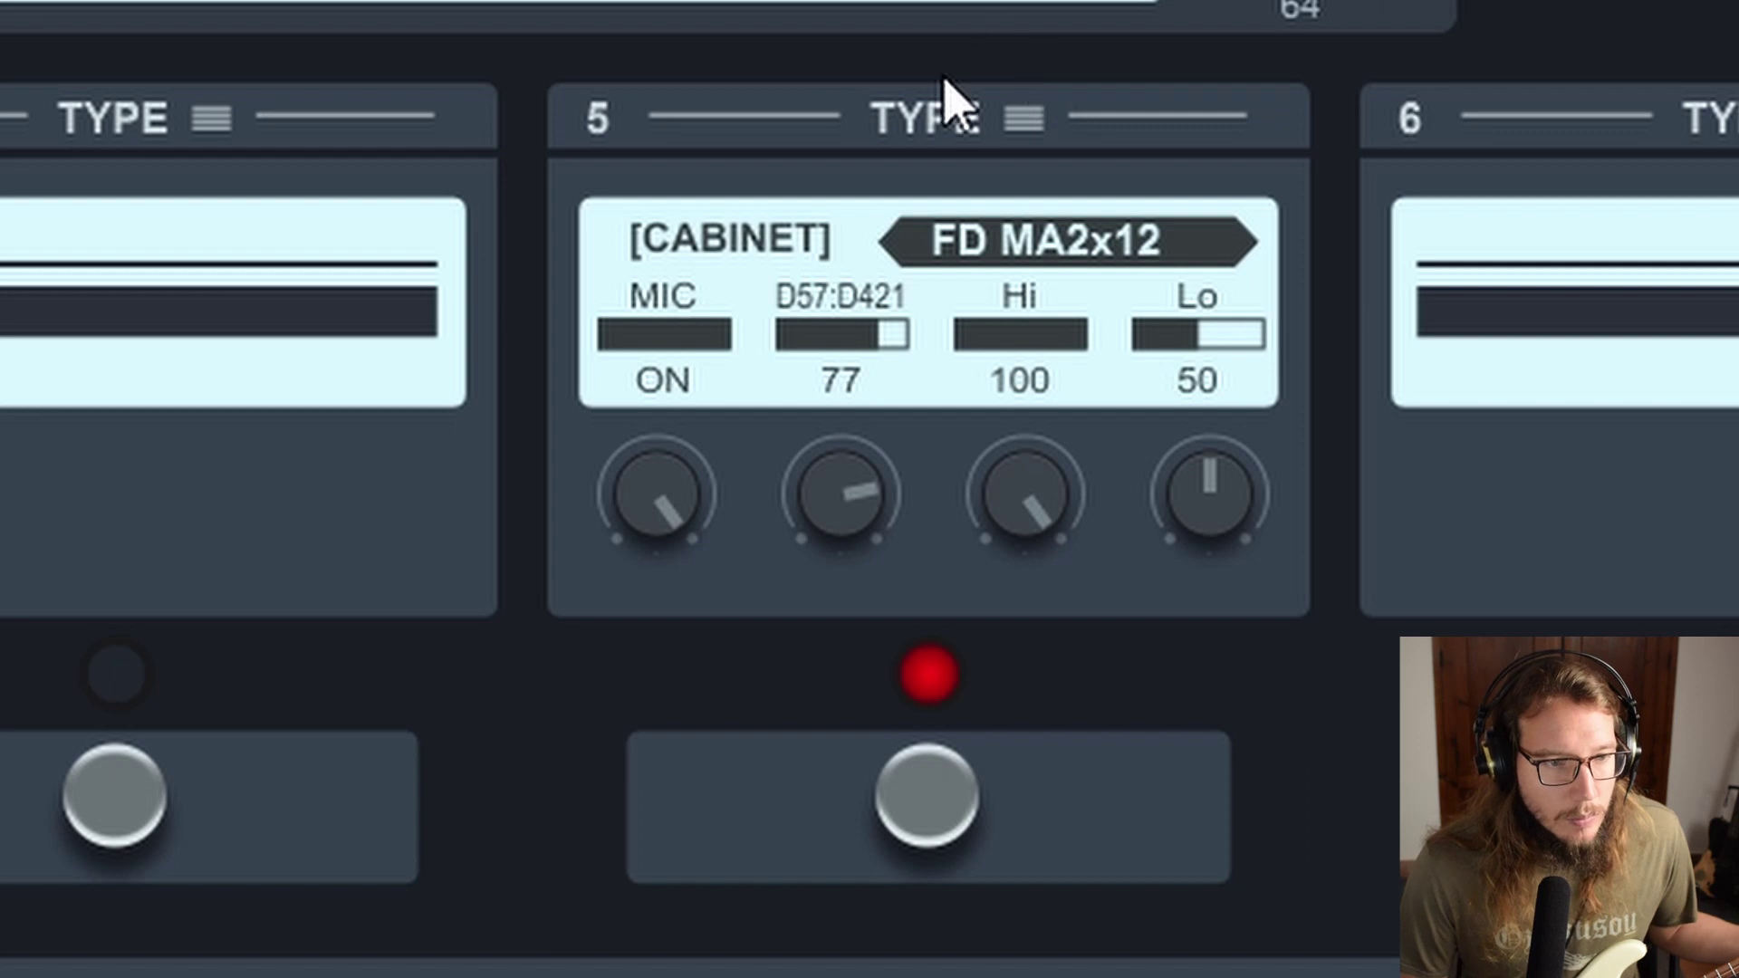
left_click_drag(1042, 544, 1020, 264)
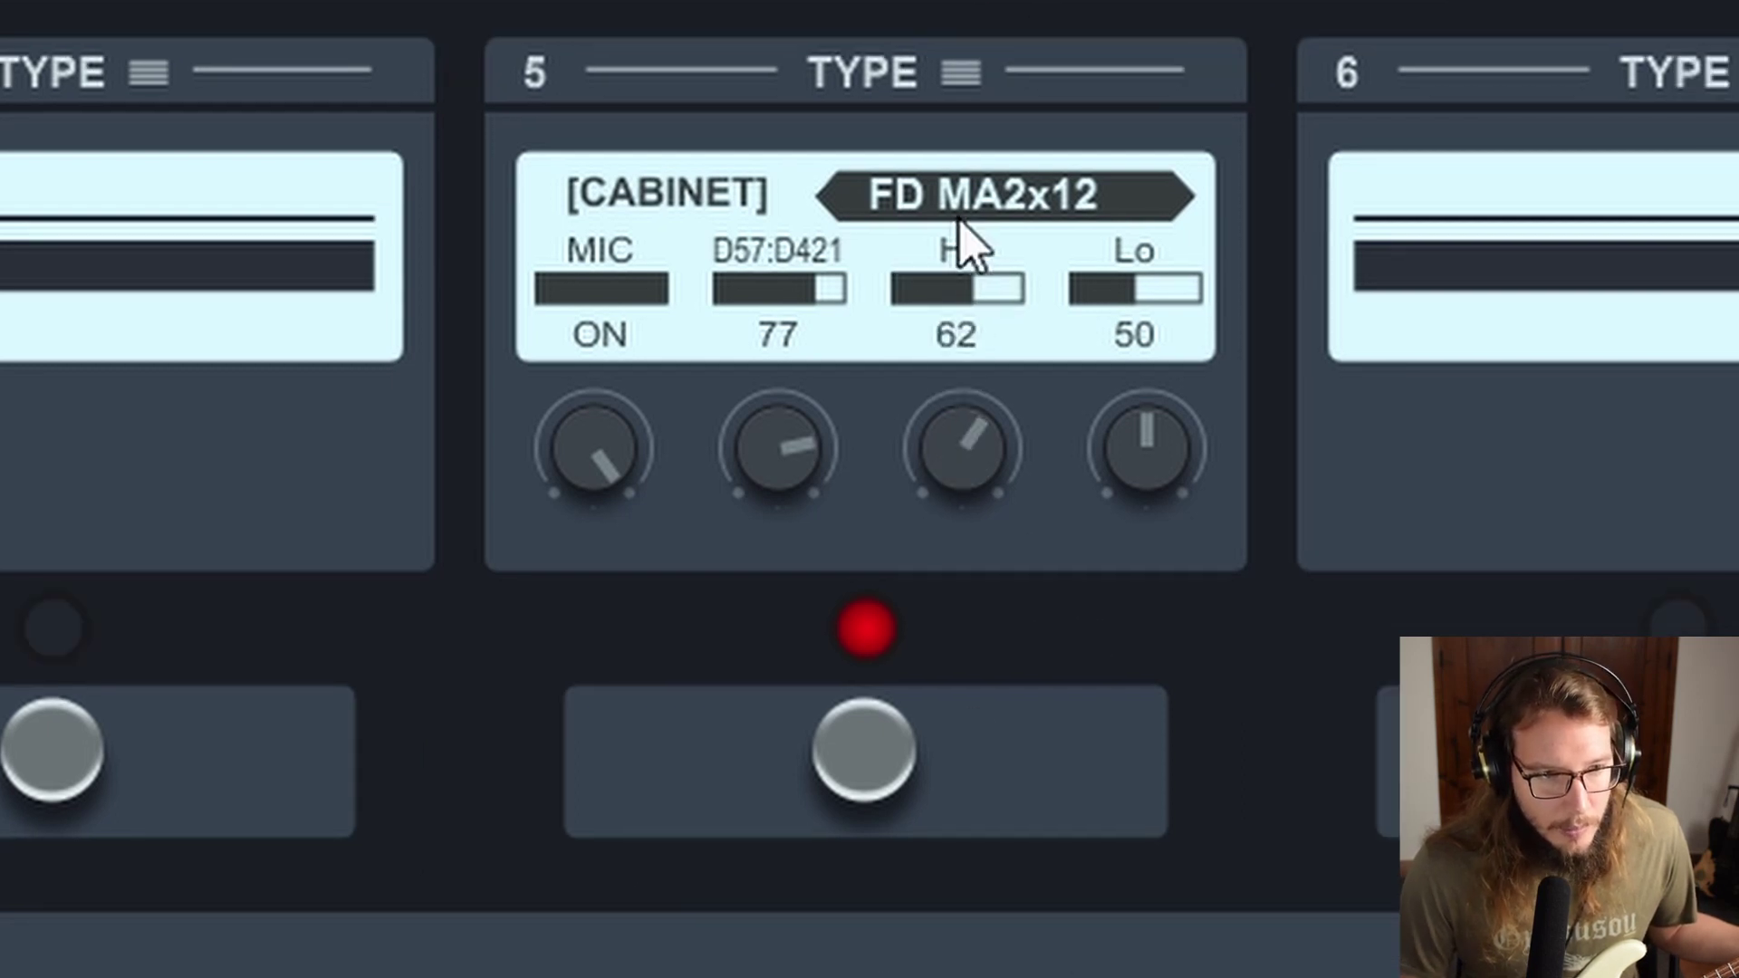
left_click_drag(994, 458, 946, 424)
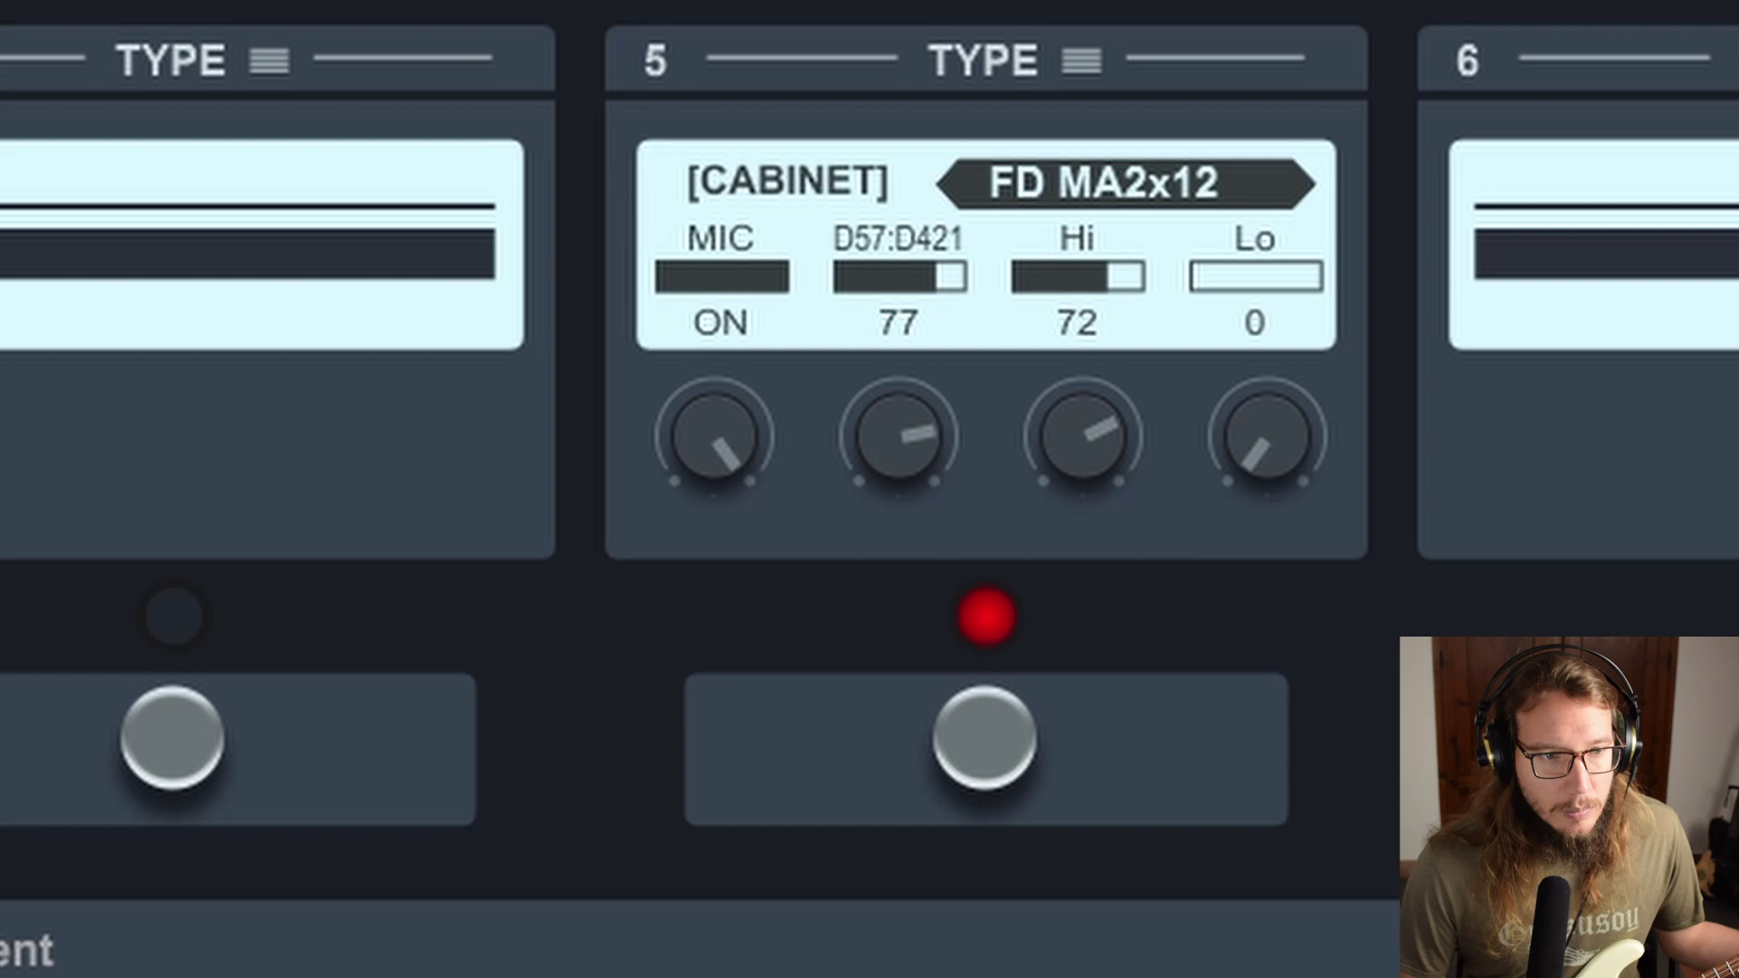
left_click_drag(1273, 458, 1262, 268)
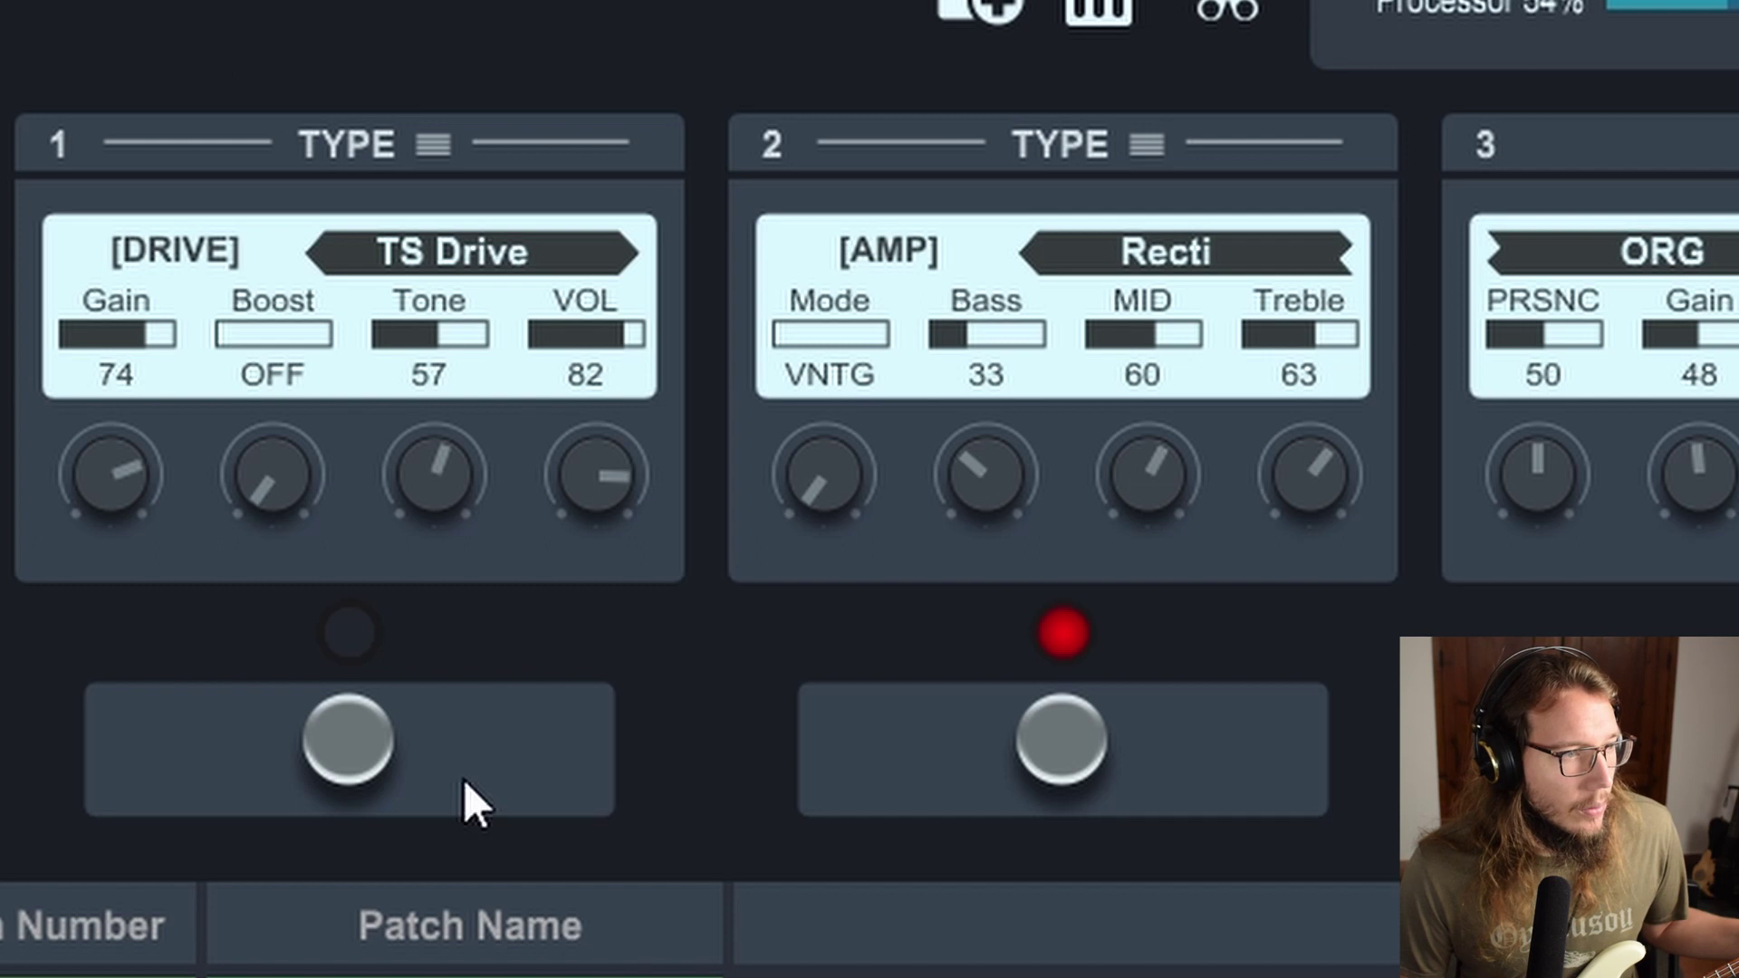
Turn on the TS Drive with Gain 0 and Tone 52, and set the cabinet's Hi to 58.
left_click(379, 752)
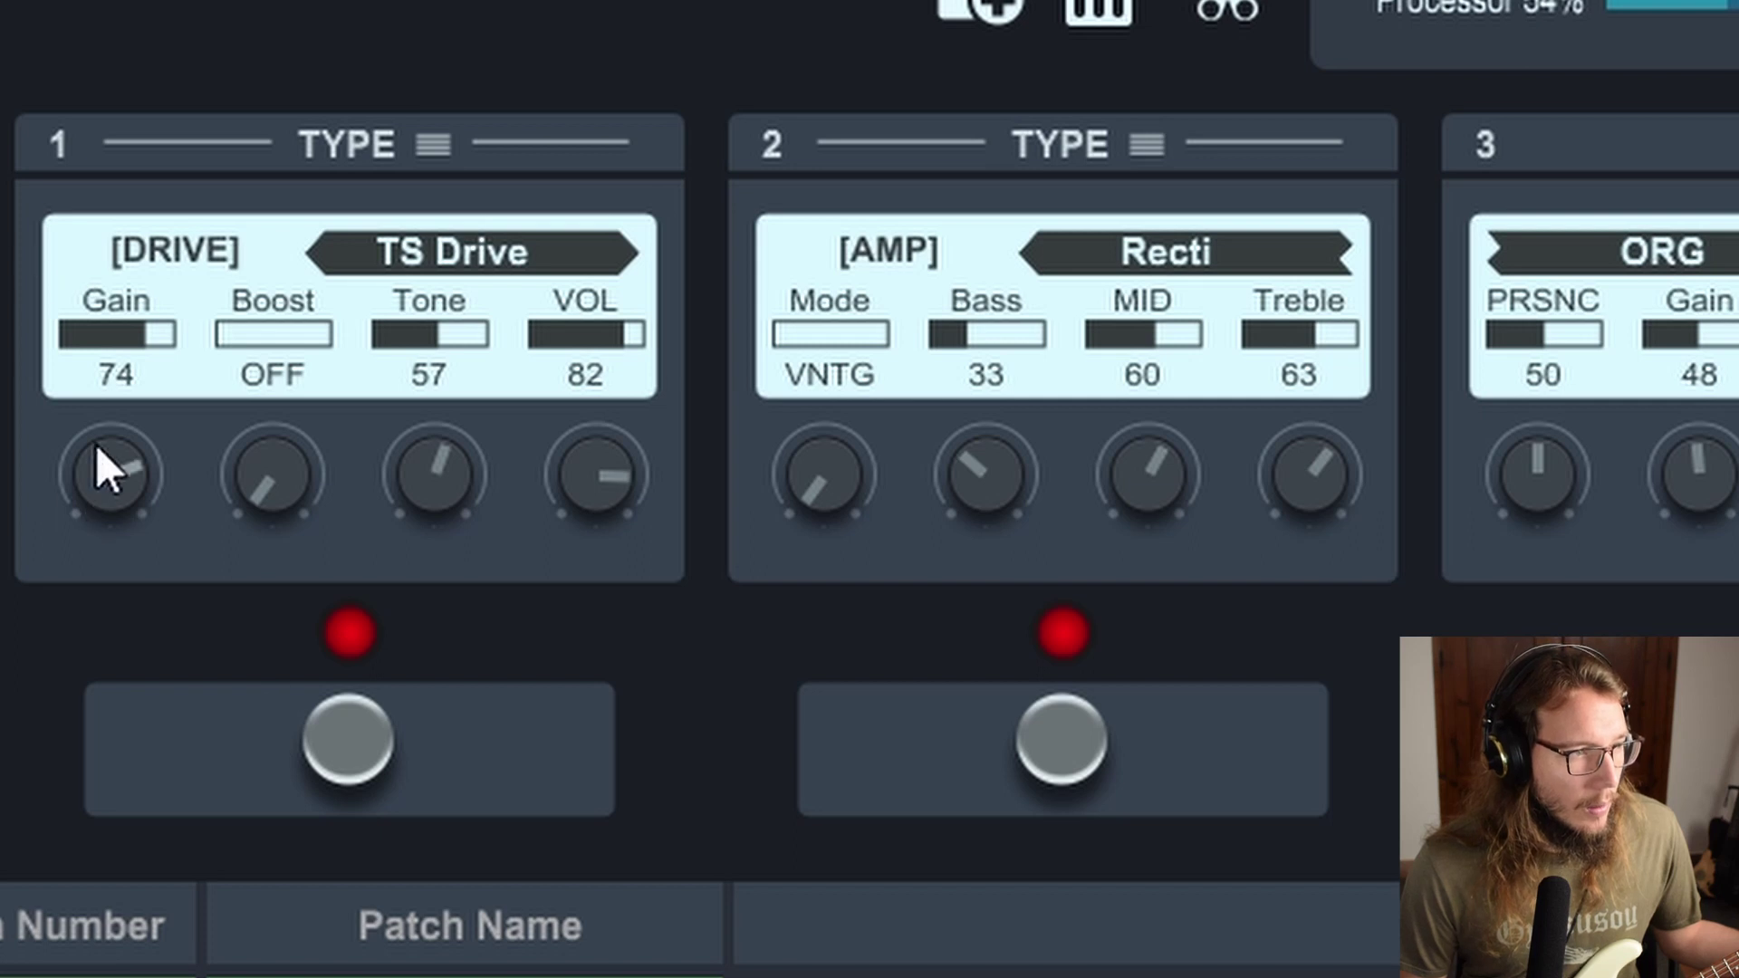
left_click_drag(105, 466, 105, 562)
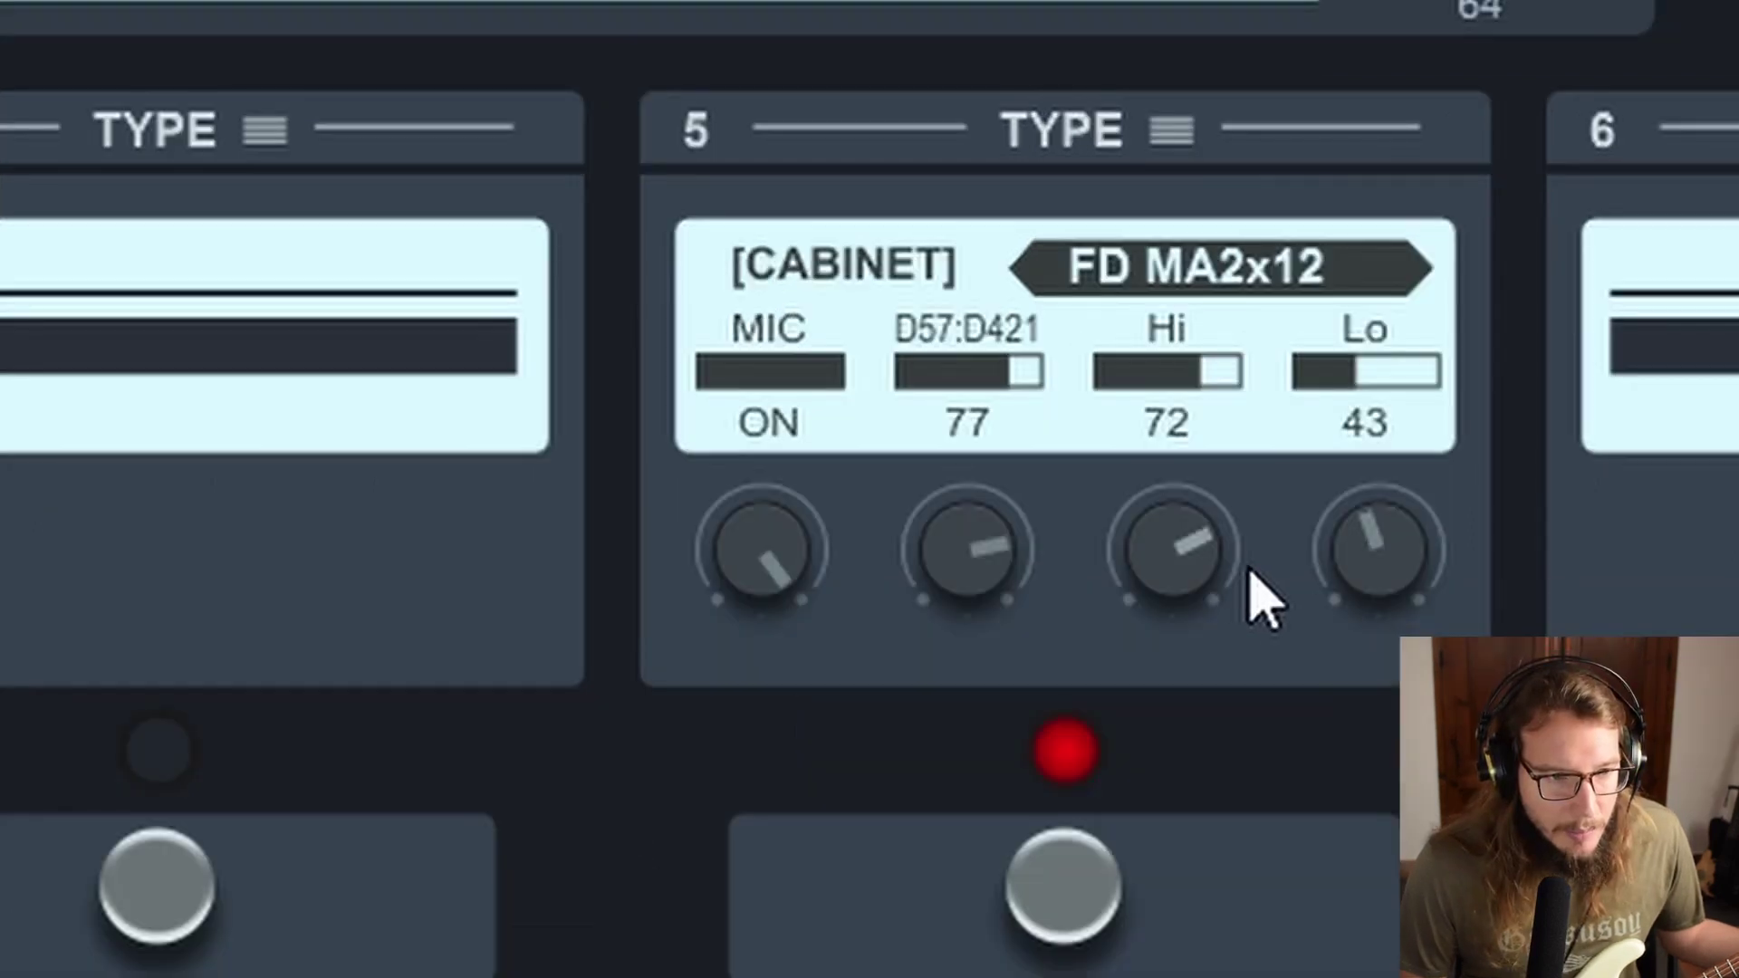
left_click_drag(1184, 544, 1176, 601)
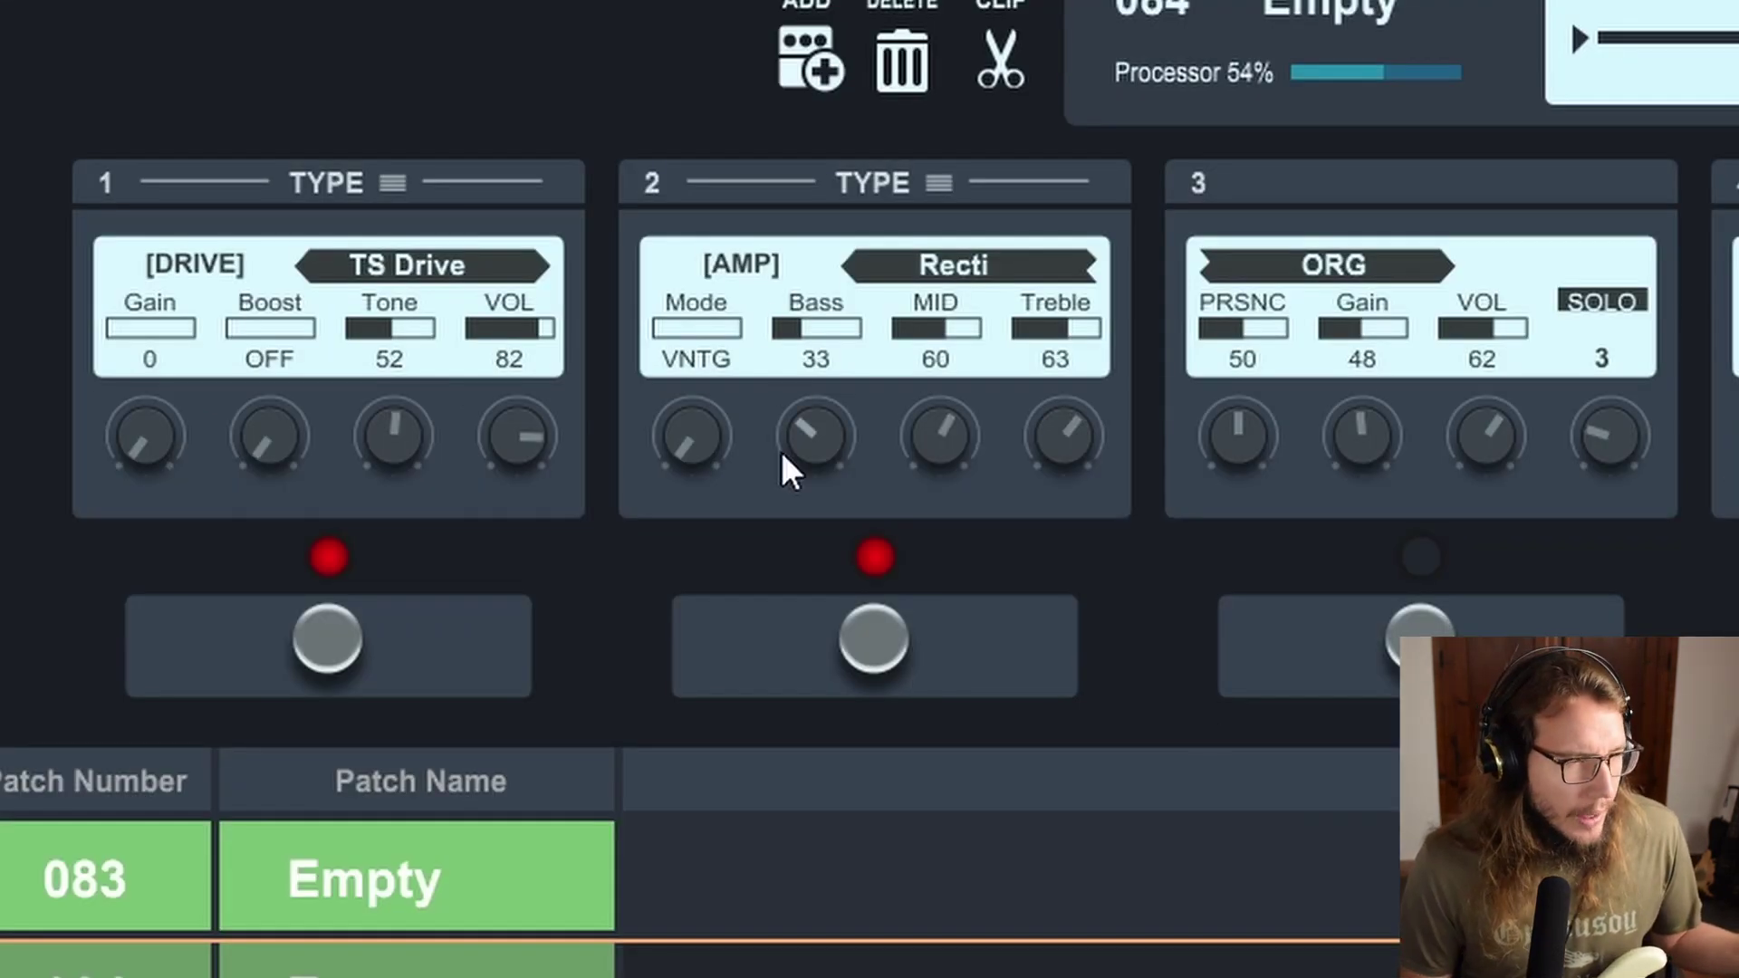
Try the Recti ORG amp in MDRN mode and return it to VNTG.
left_click_drag(687, 435, 703, 261)
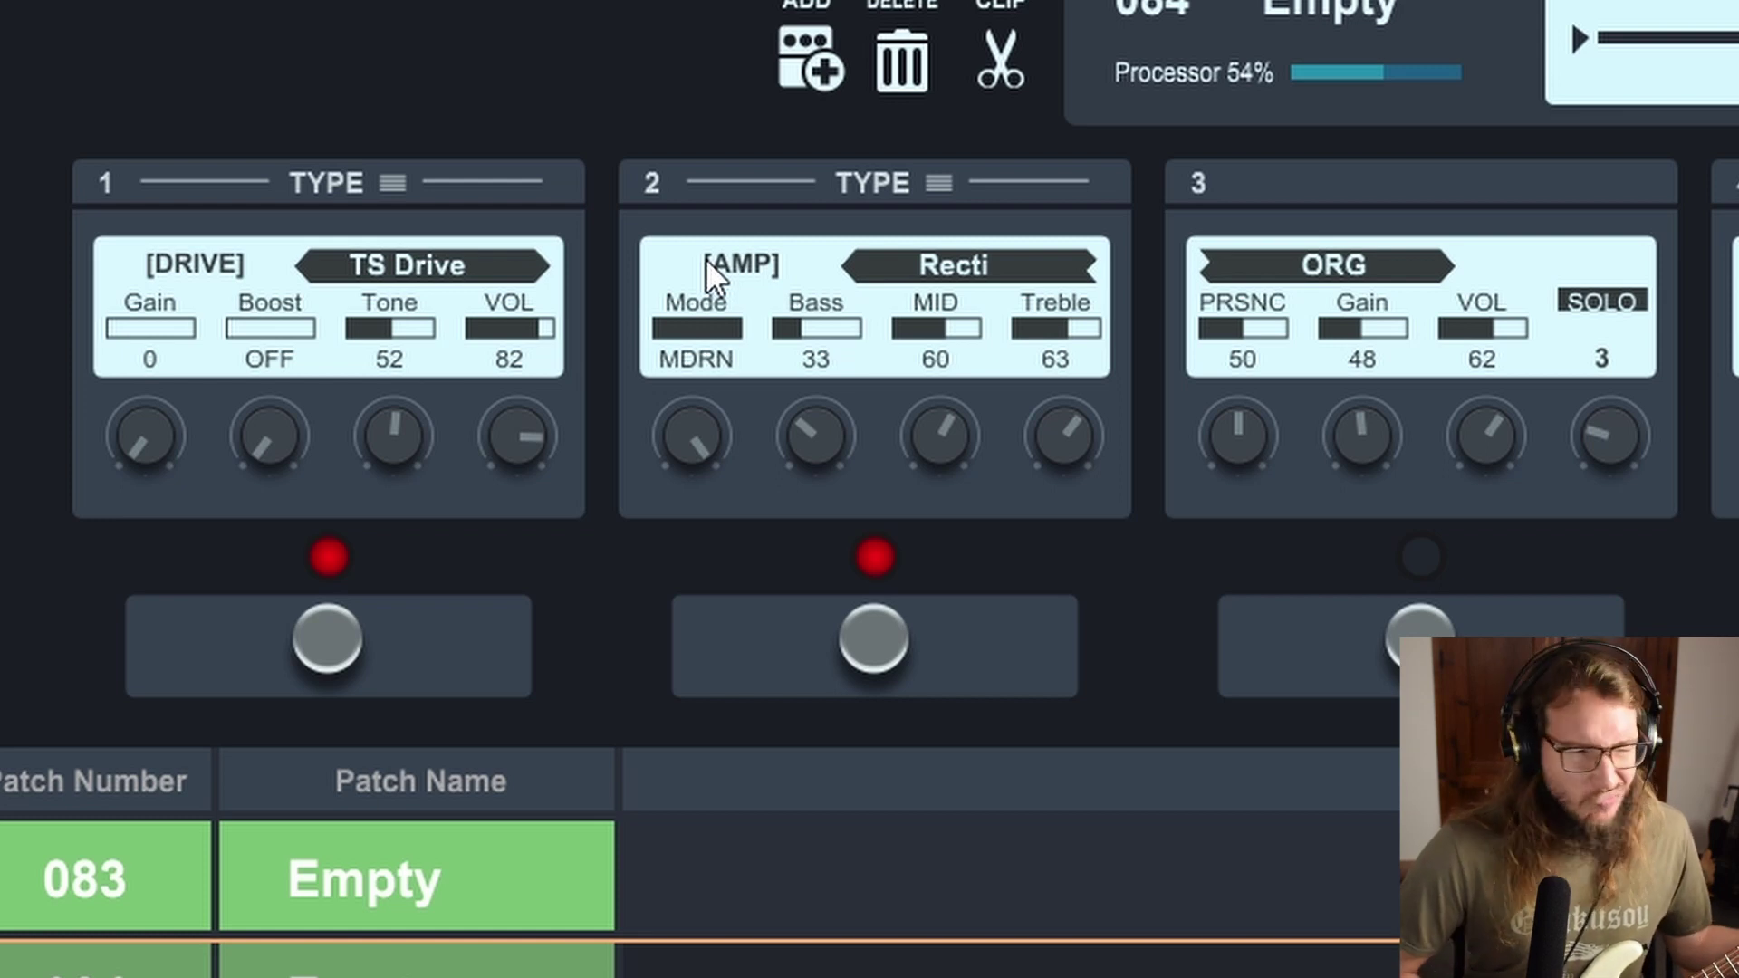
left_click_drag(691, 436, 716, 615)
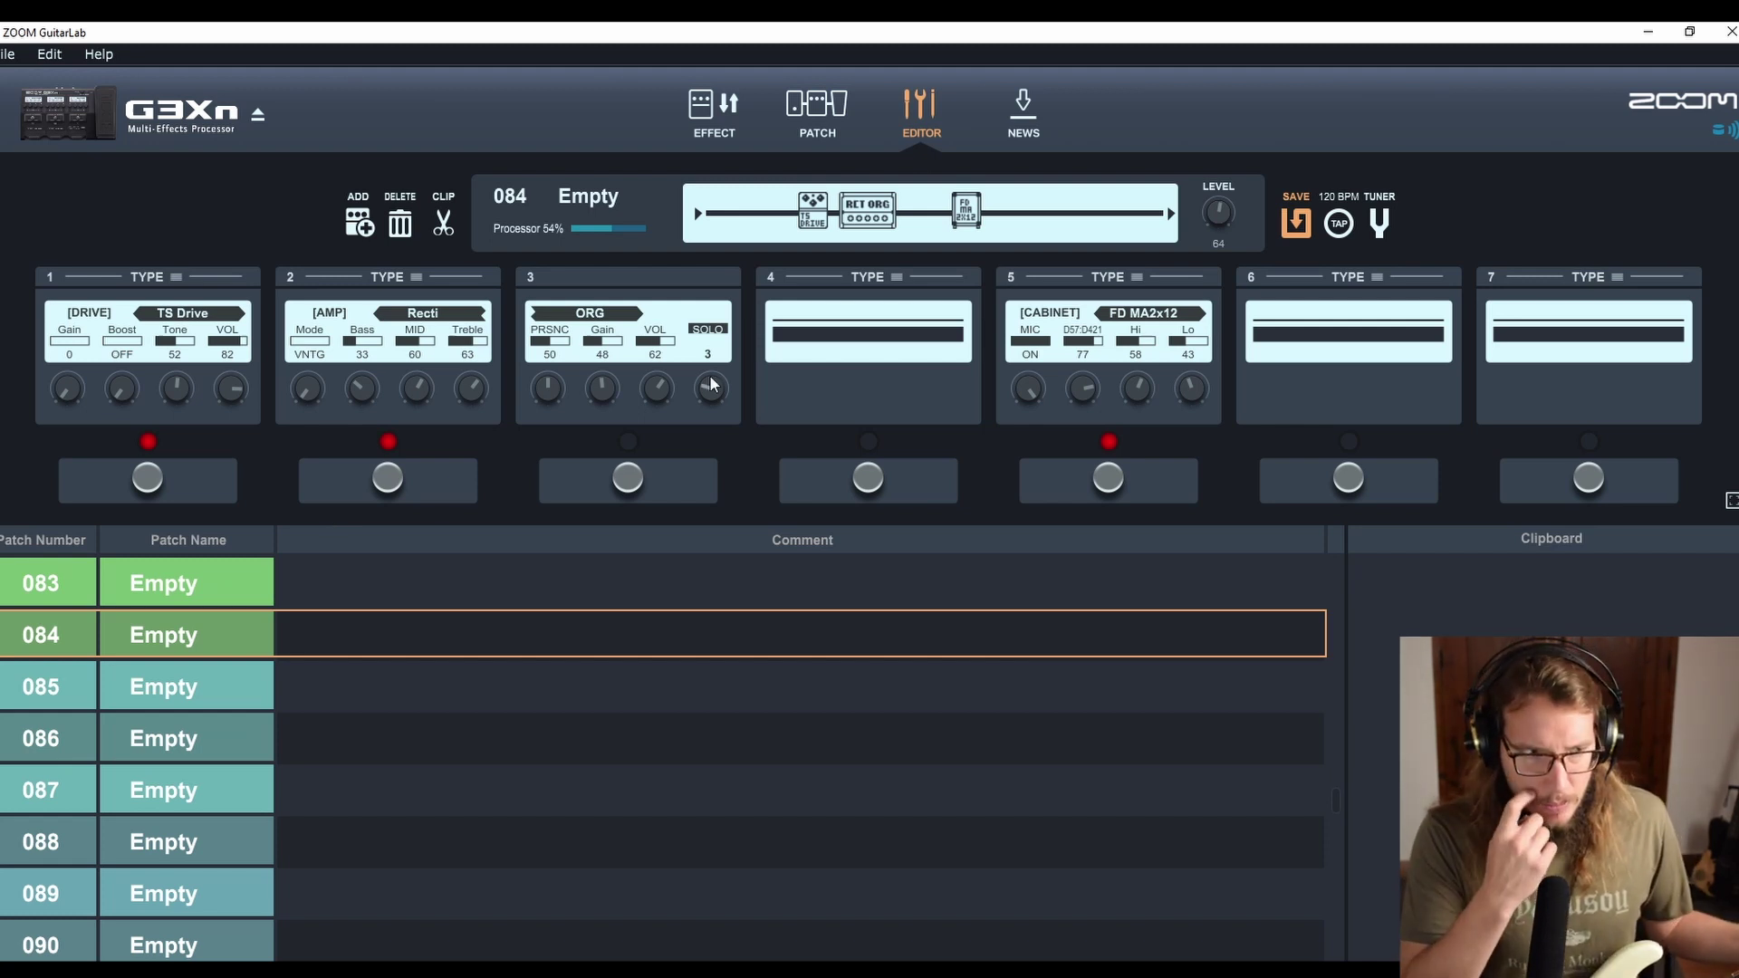
Load the RackComp dynamics effect in slot 4 and set its Ratio to 2.
left_click(904, 269)
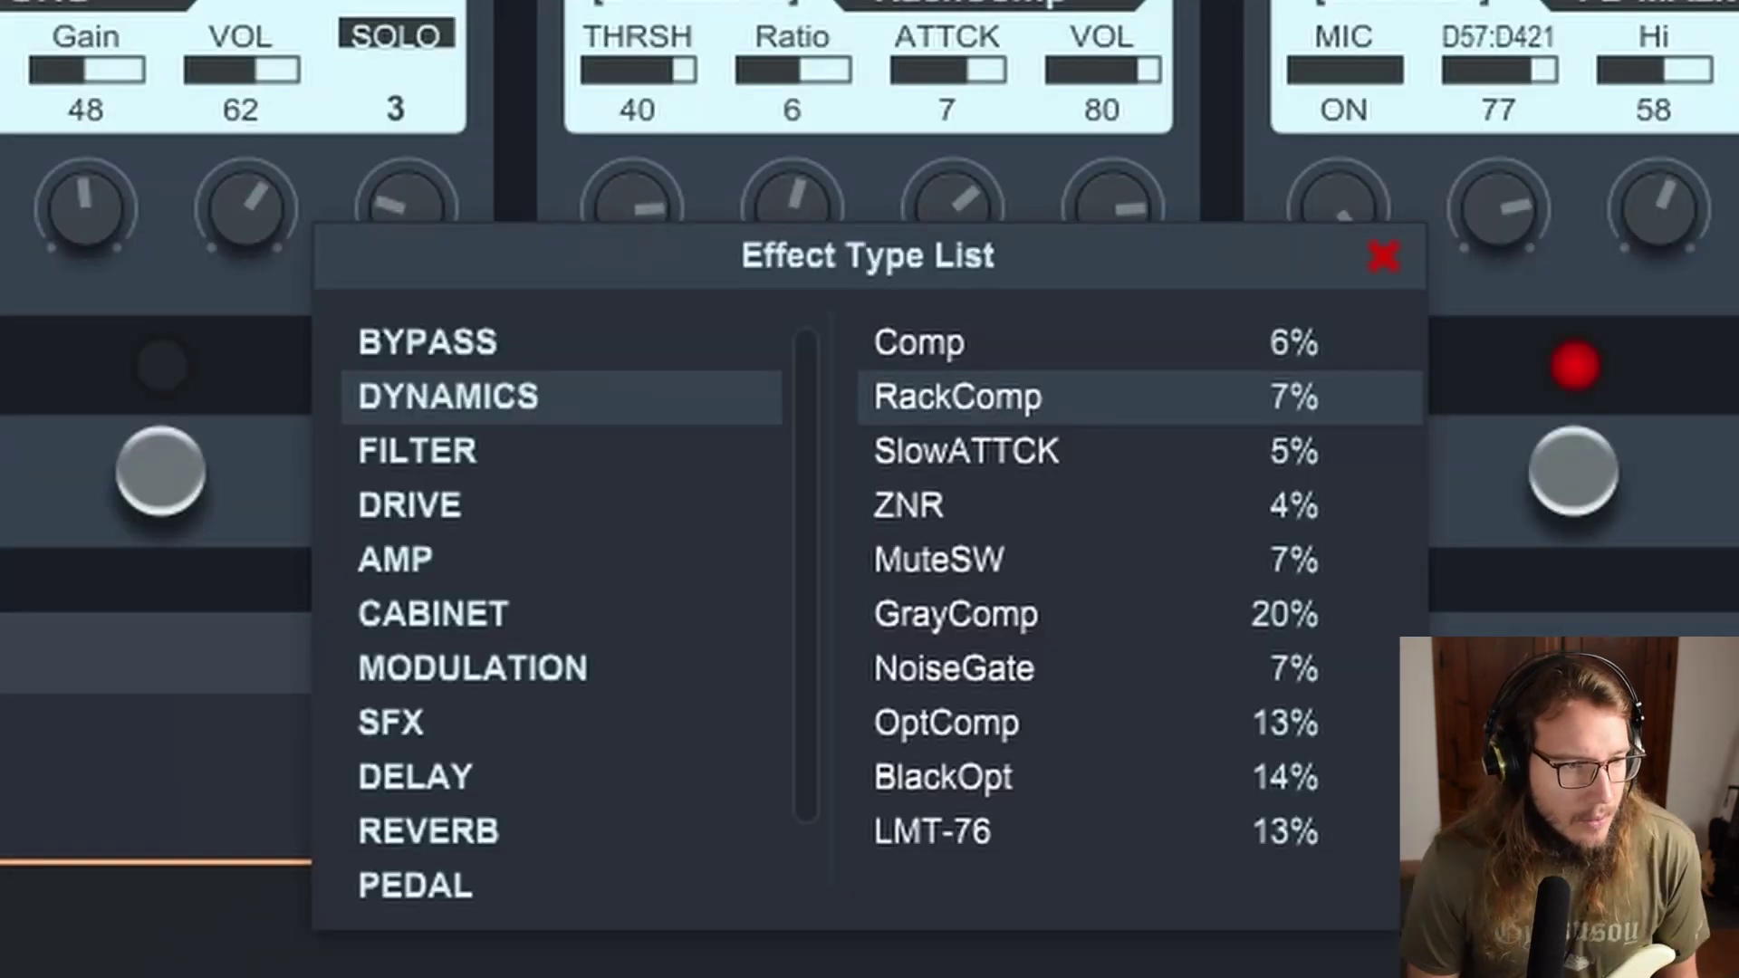
left_click(1383, 260)
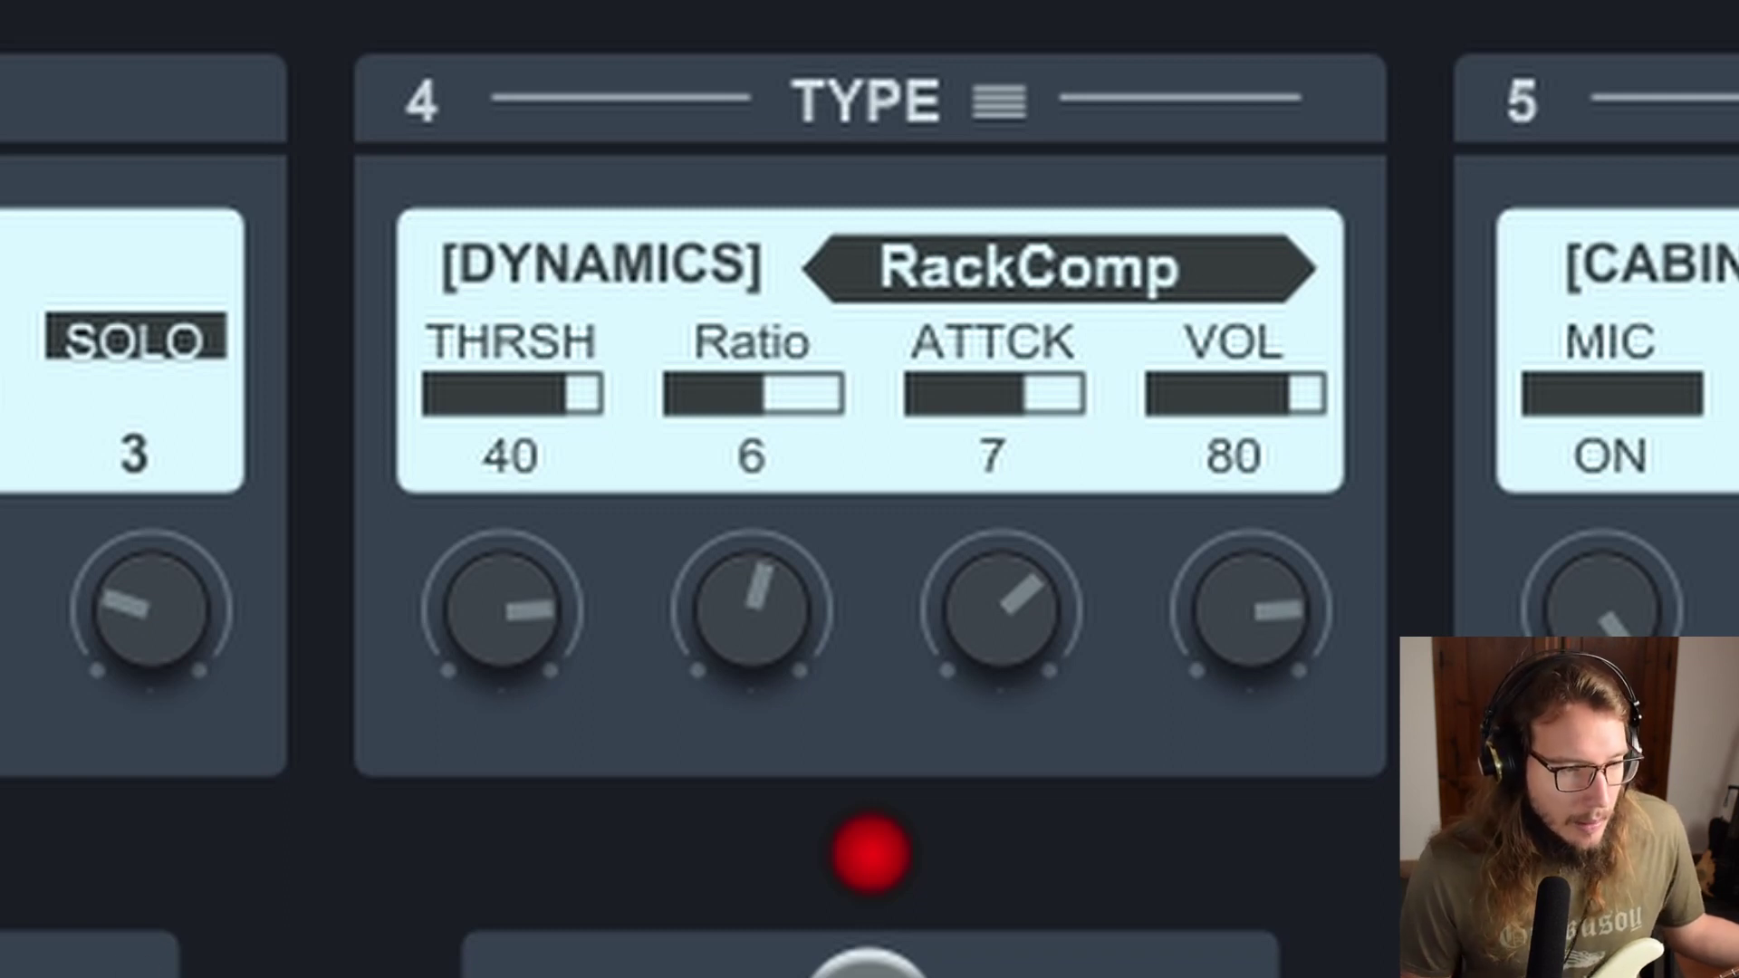
left_click_drag(691, 622, 765, 810)
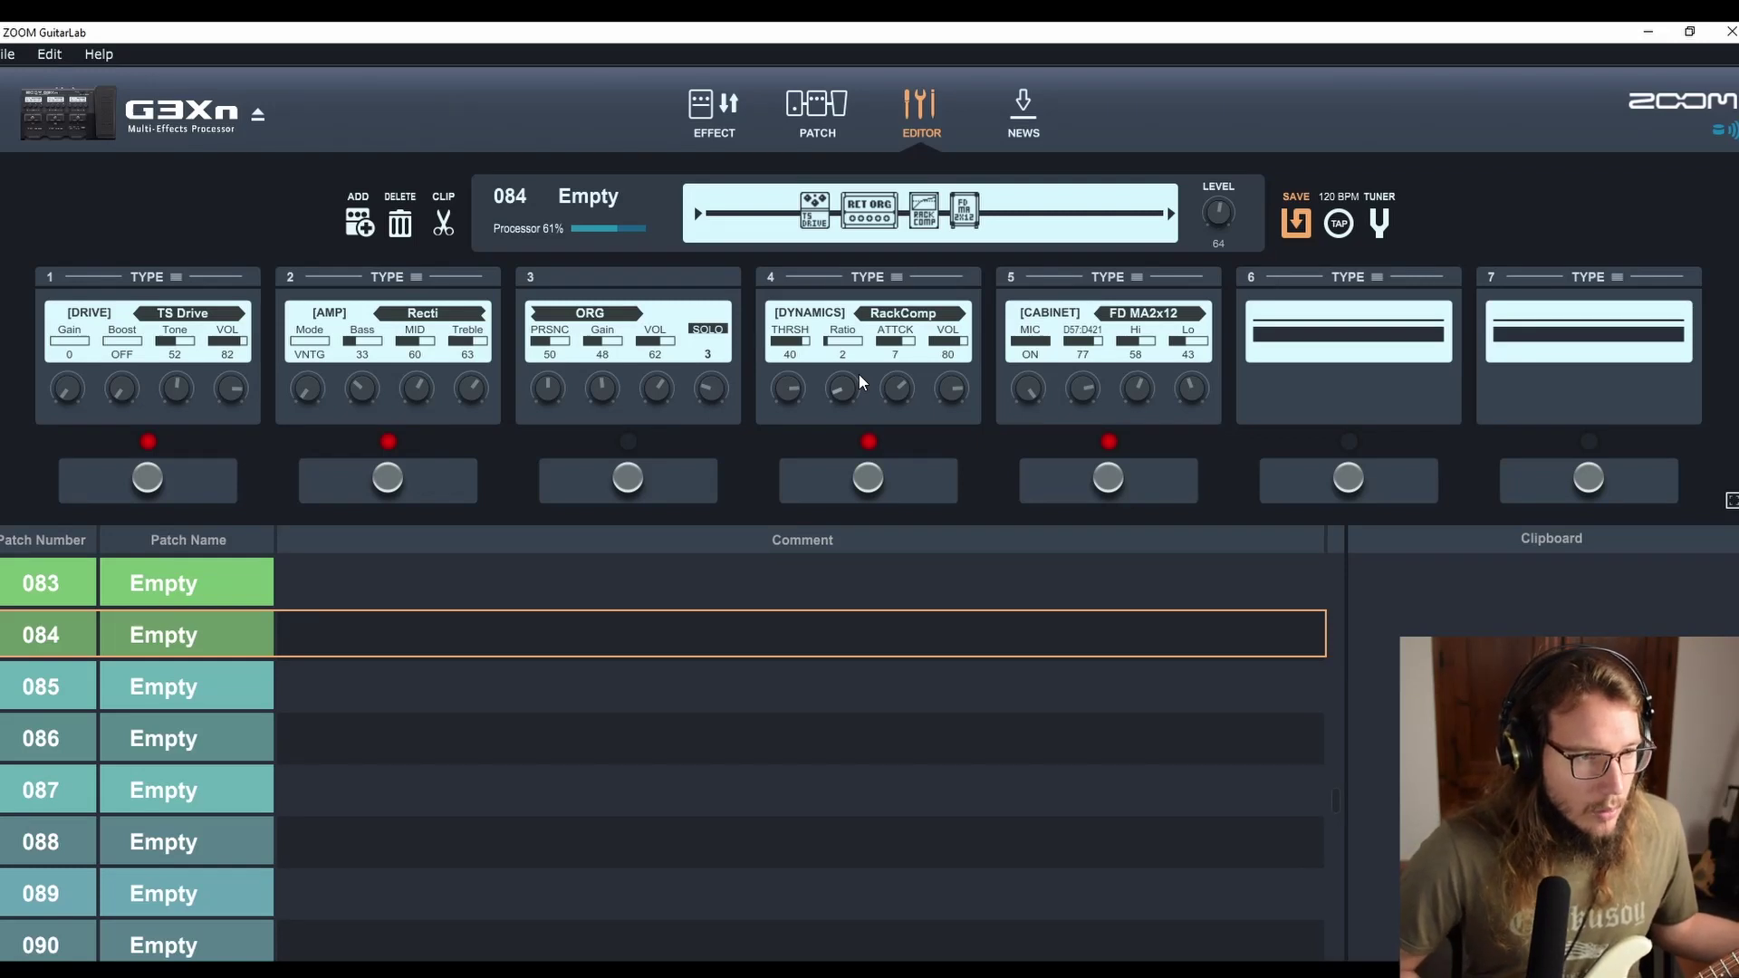
Toggle the RackComp to compare the sound with and without it, and set its ATTCK to 5.
left_click(867, 483)
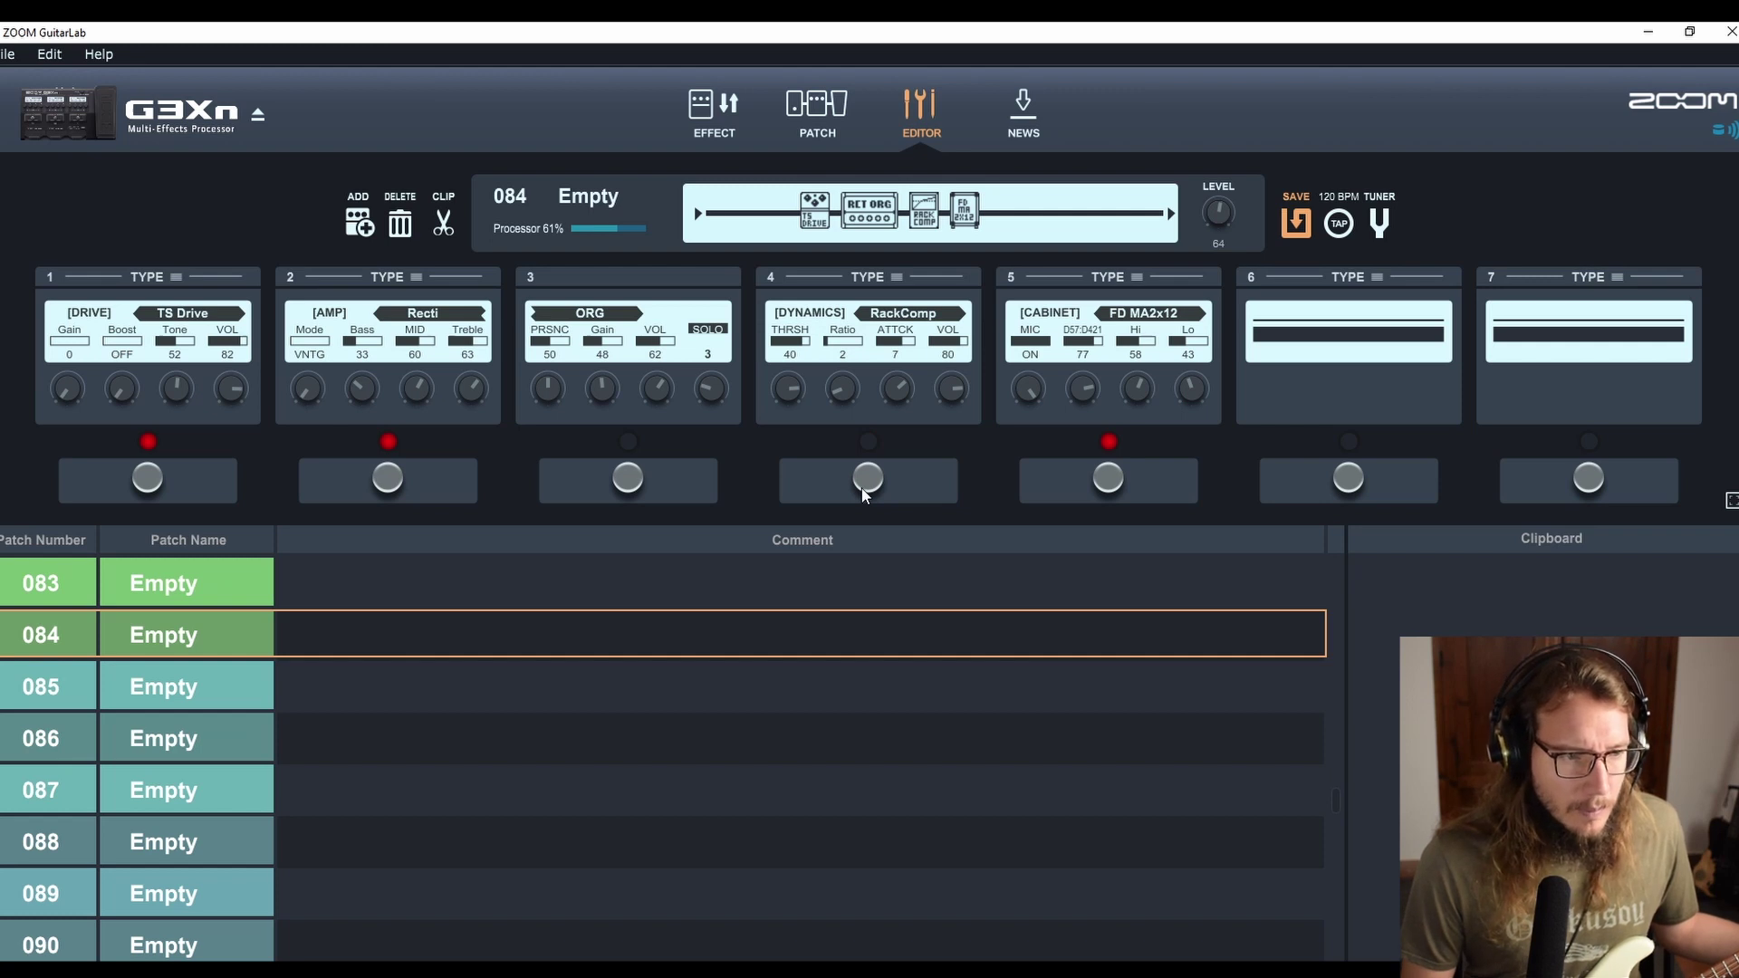
left_click(863, 488)
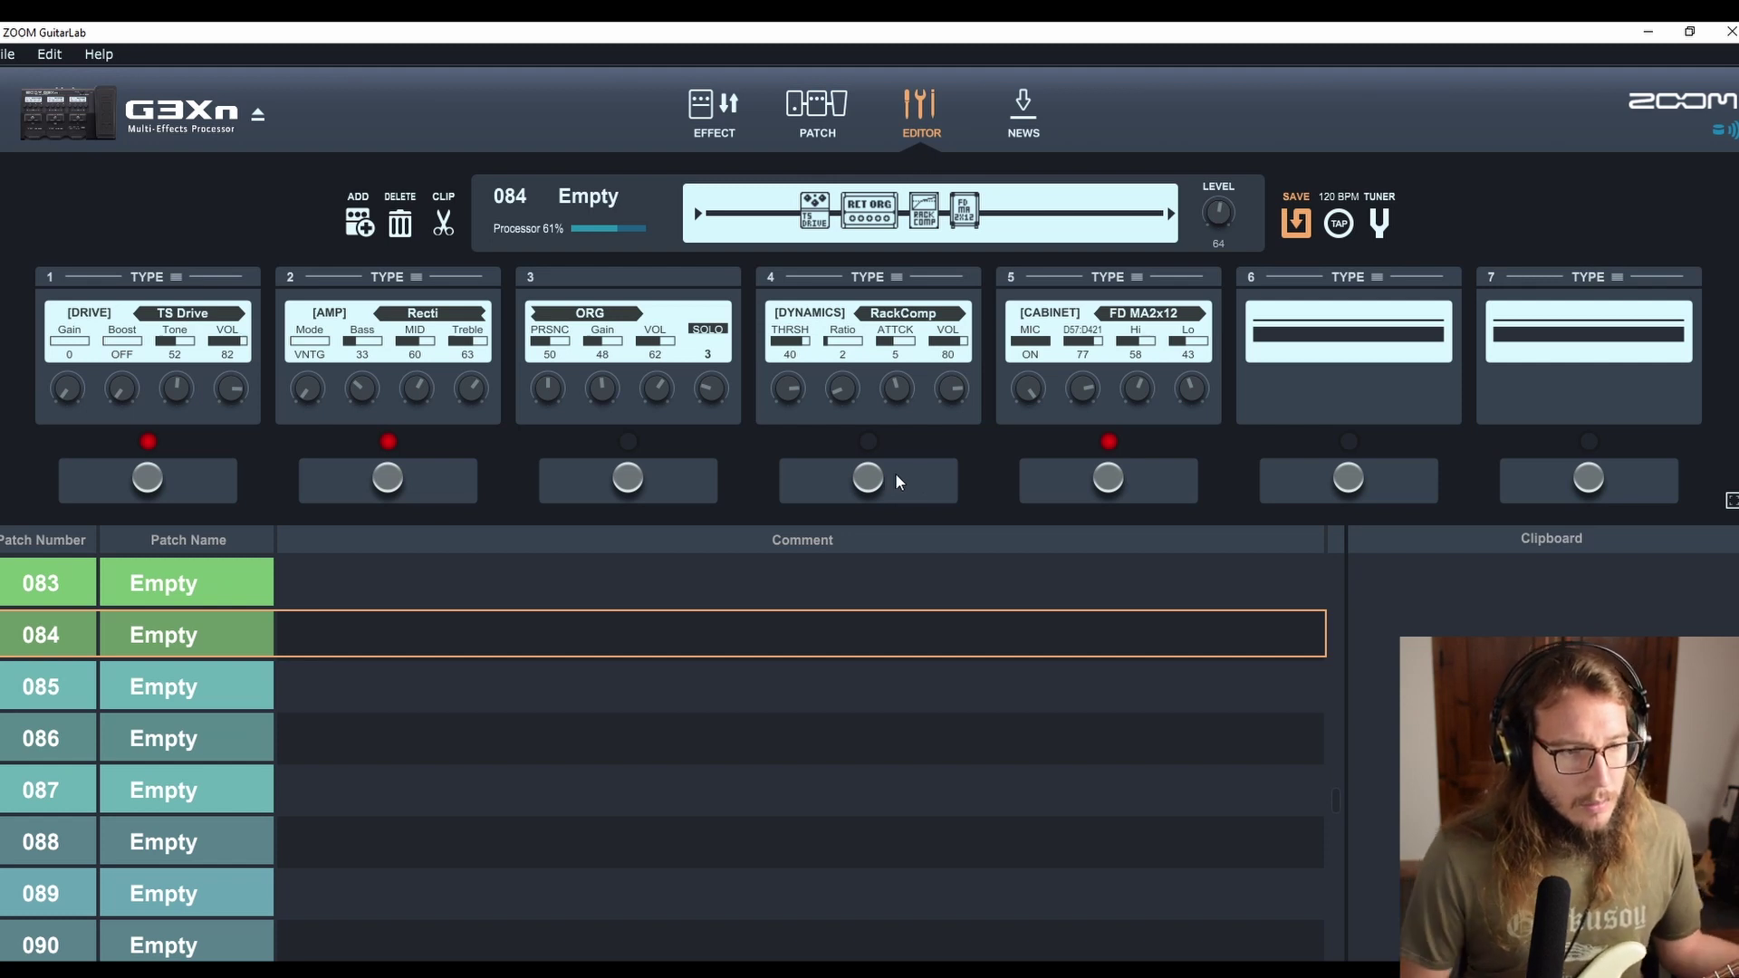
Turn on the RackComp, set its ATTCK to 4, and toggle it to compare the sound with and without it.
left_click(870, 478)
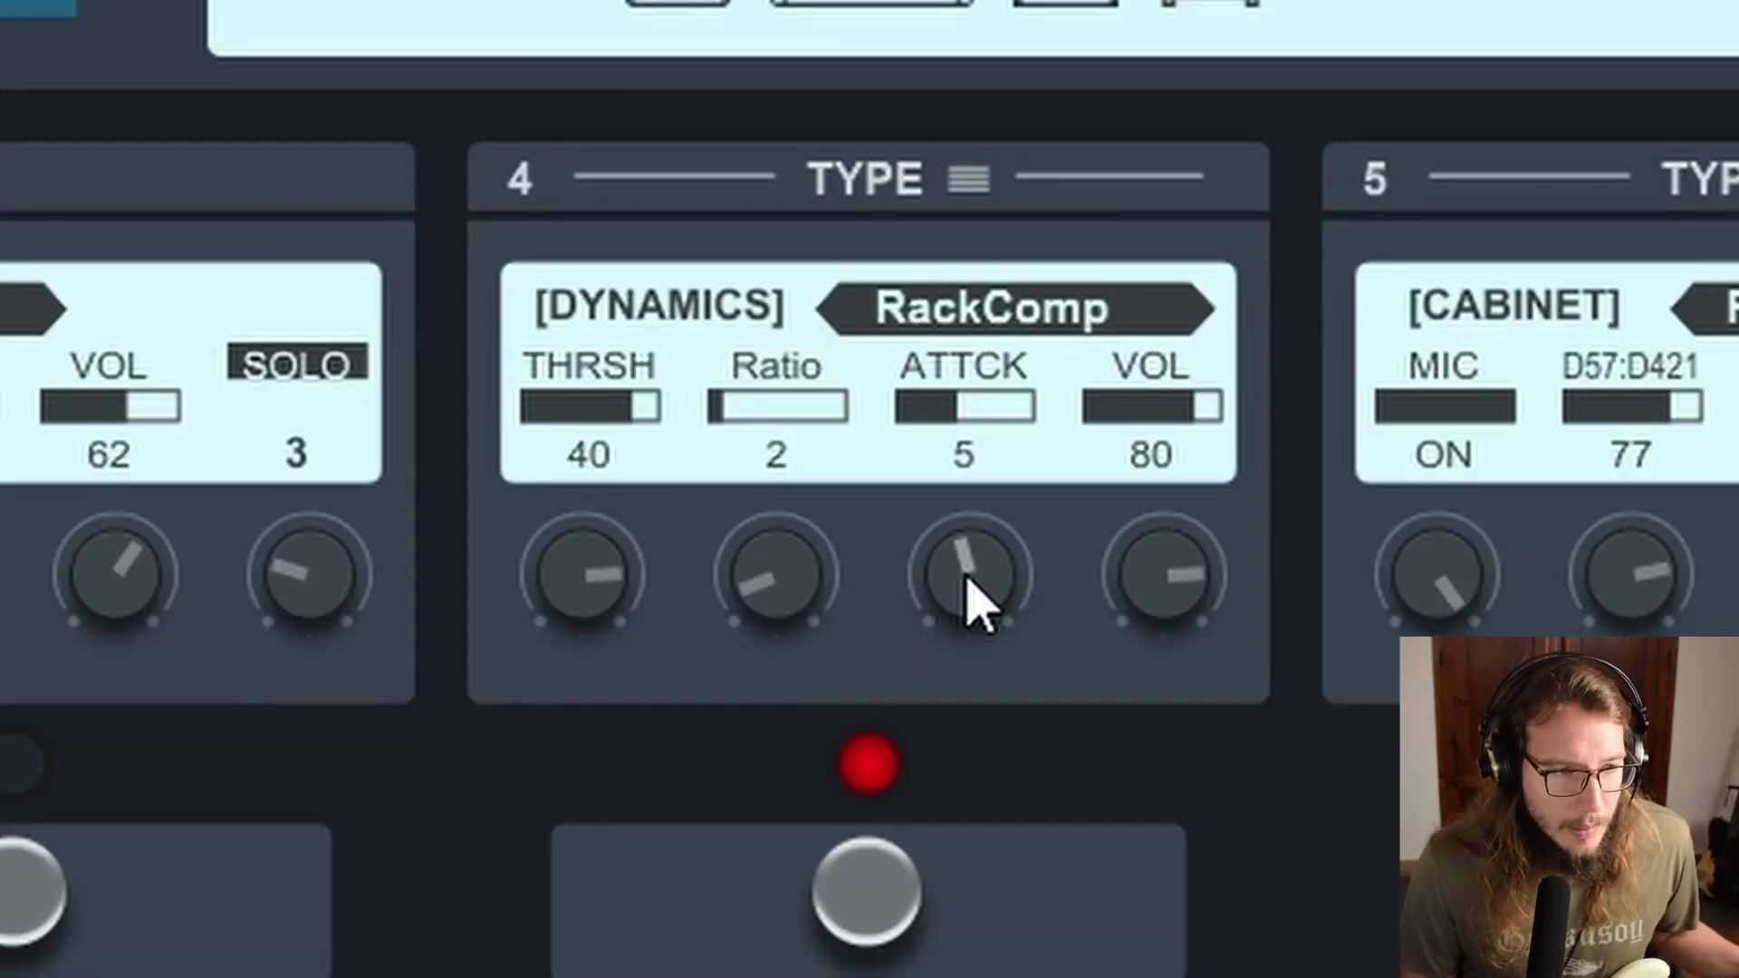
mouse_move(973, 603)
left_mouse_down()
mouse_move(939, 668)
mouse_move(942, 598)
left_mouse_up()
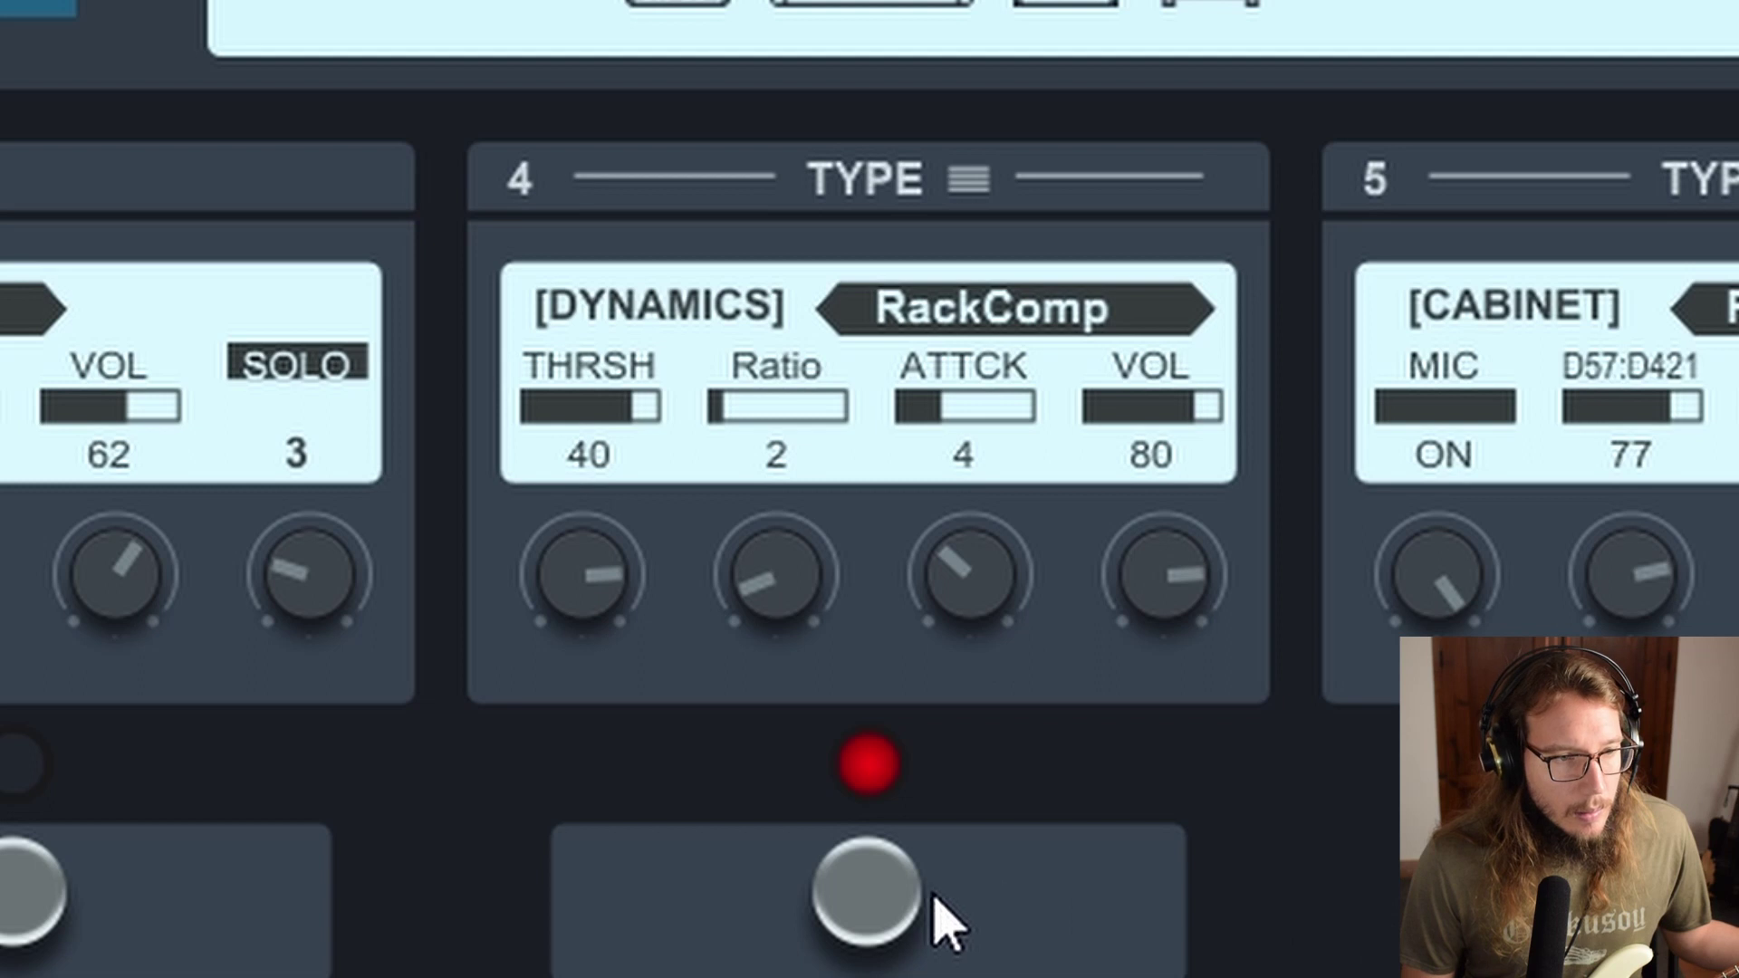
left_click(884, 894)
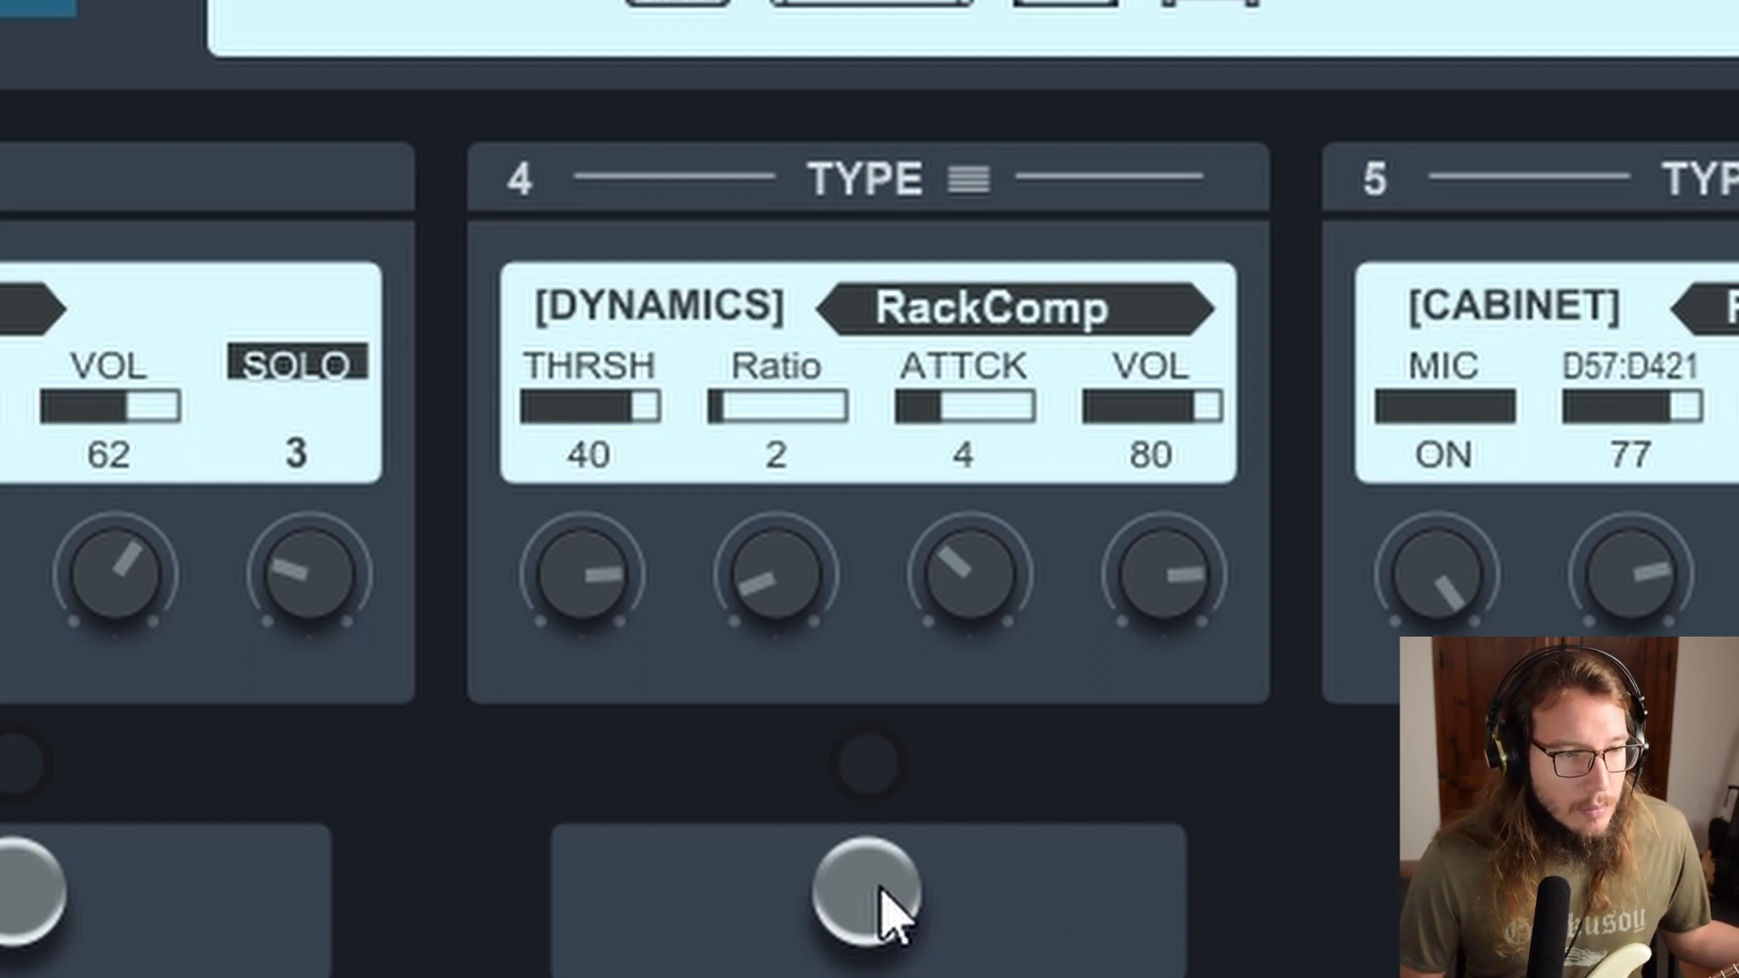
left_click(874, 914)
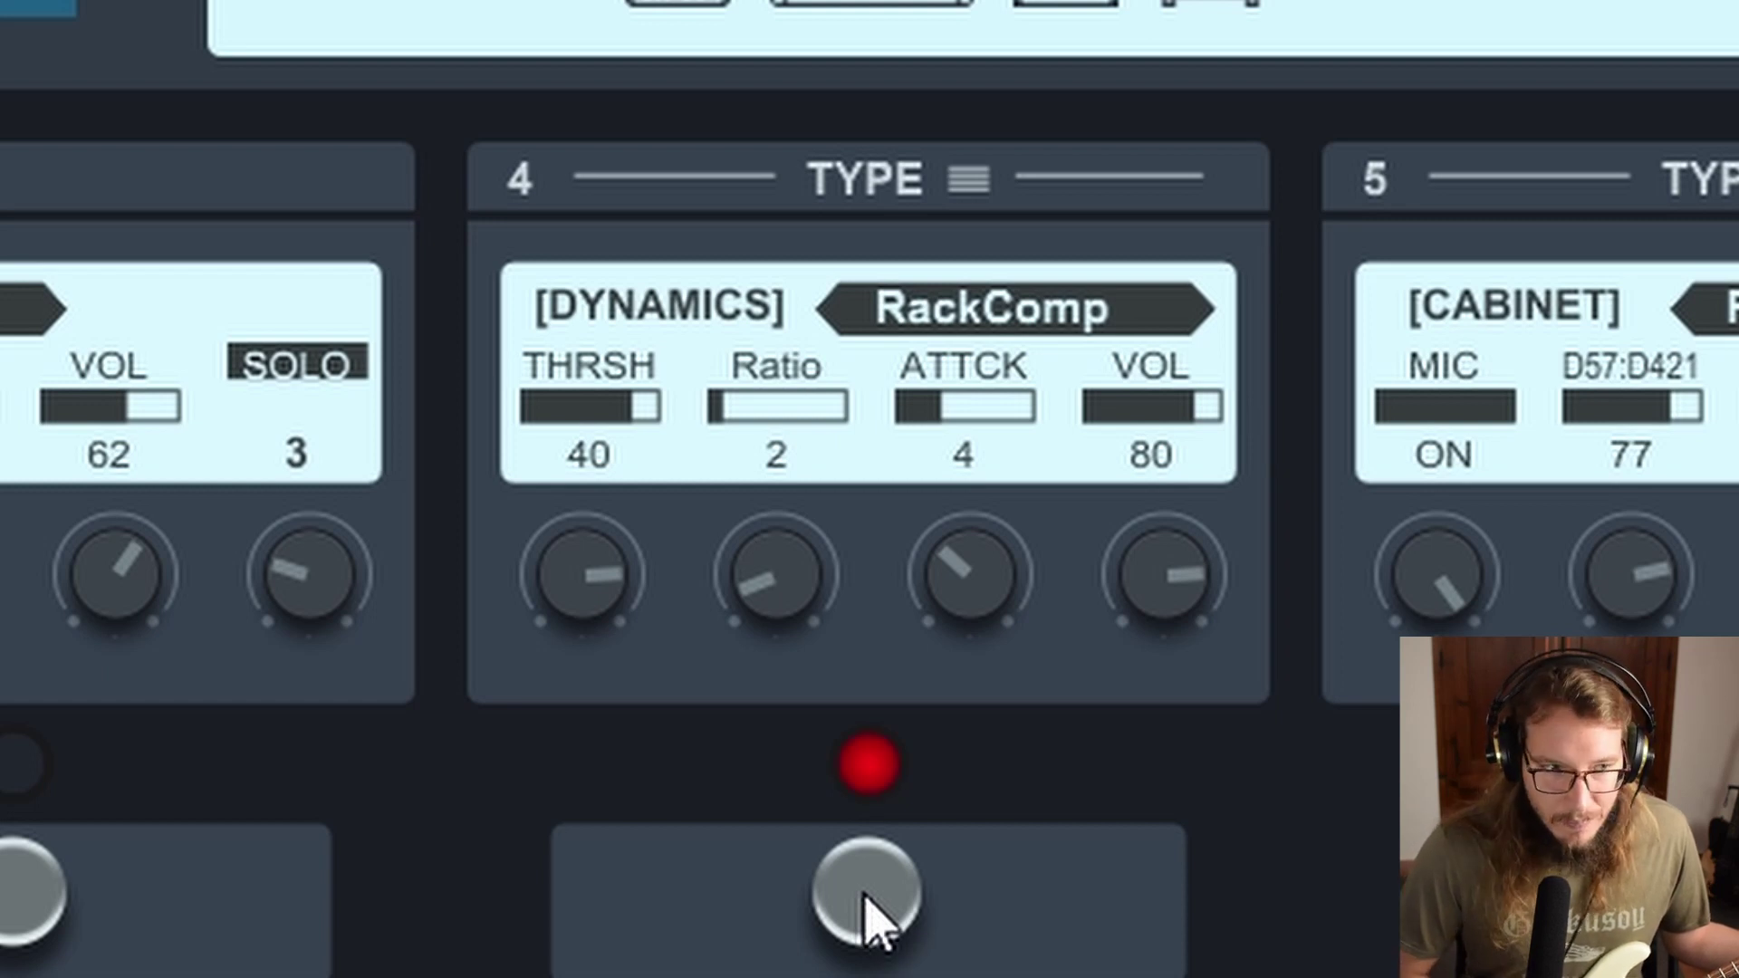
left_click(874, 915)
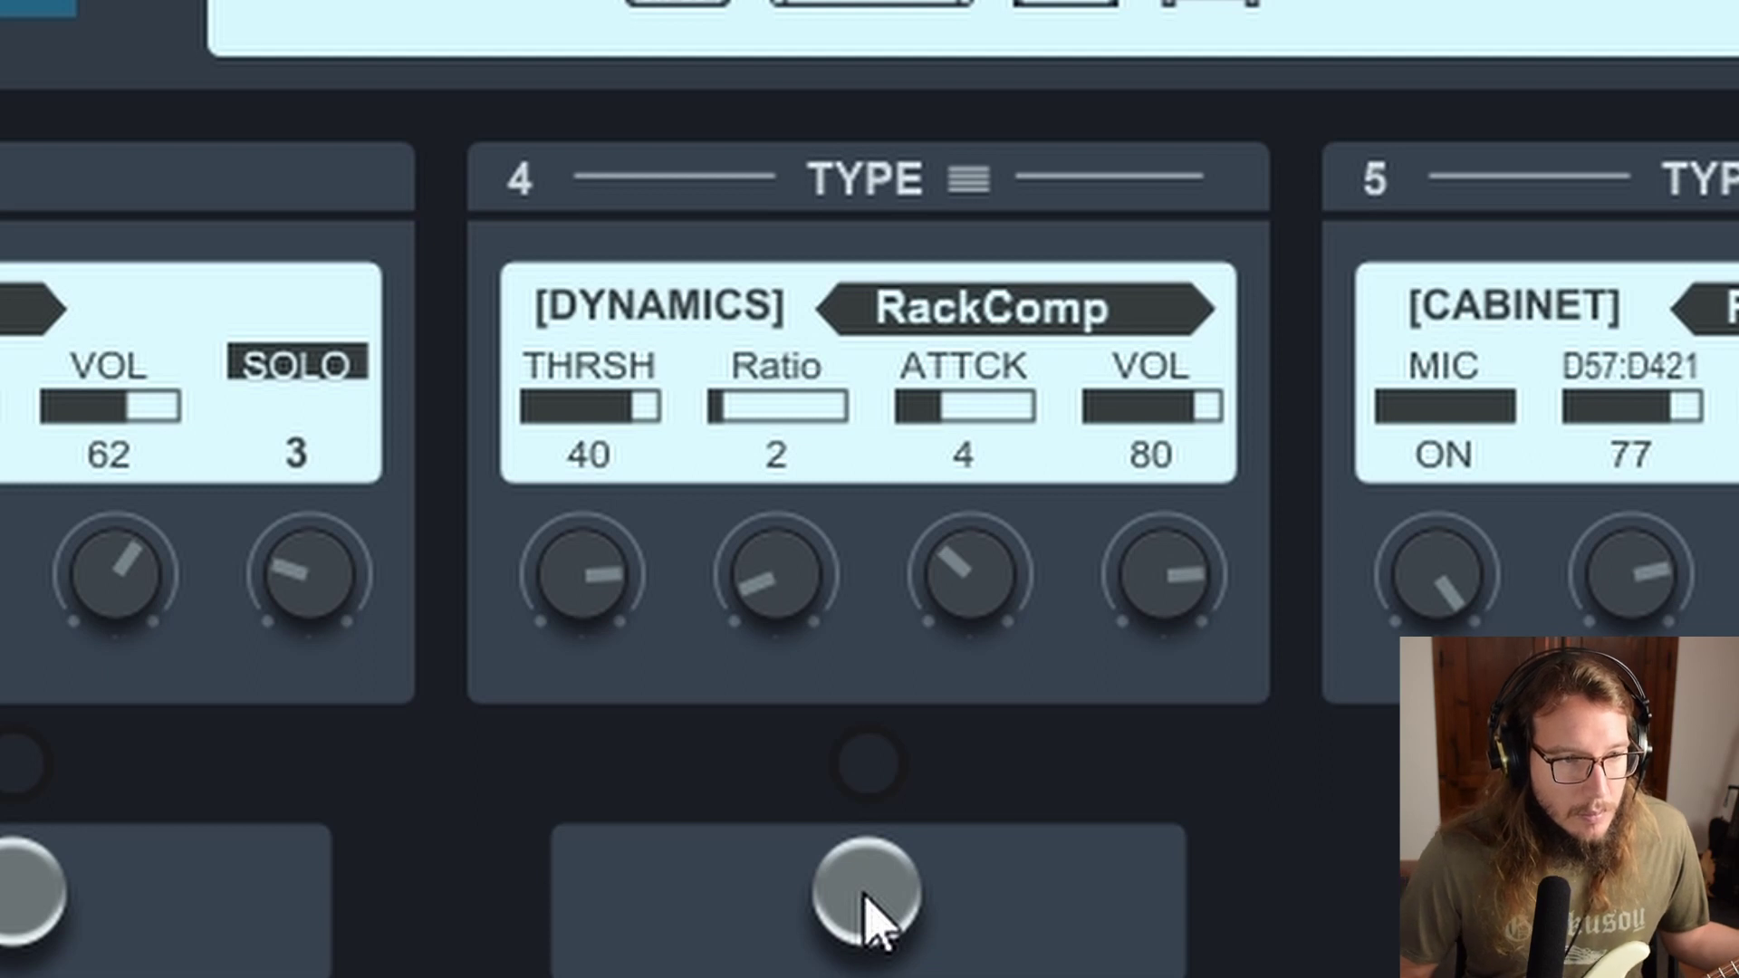
left_click(874, 915)
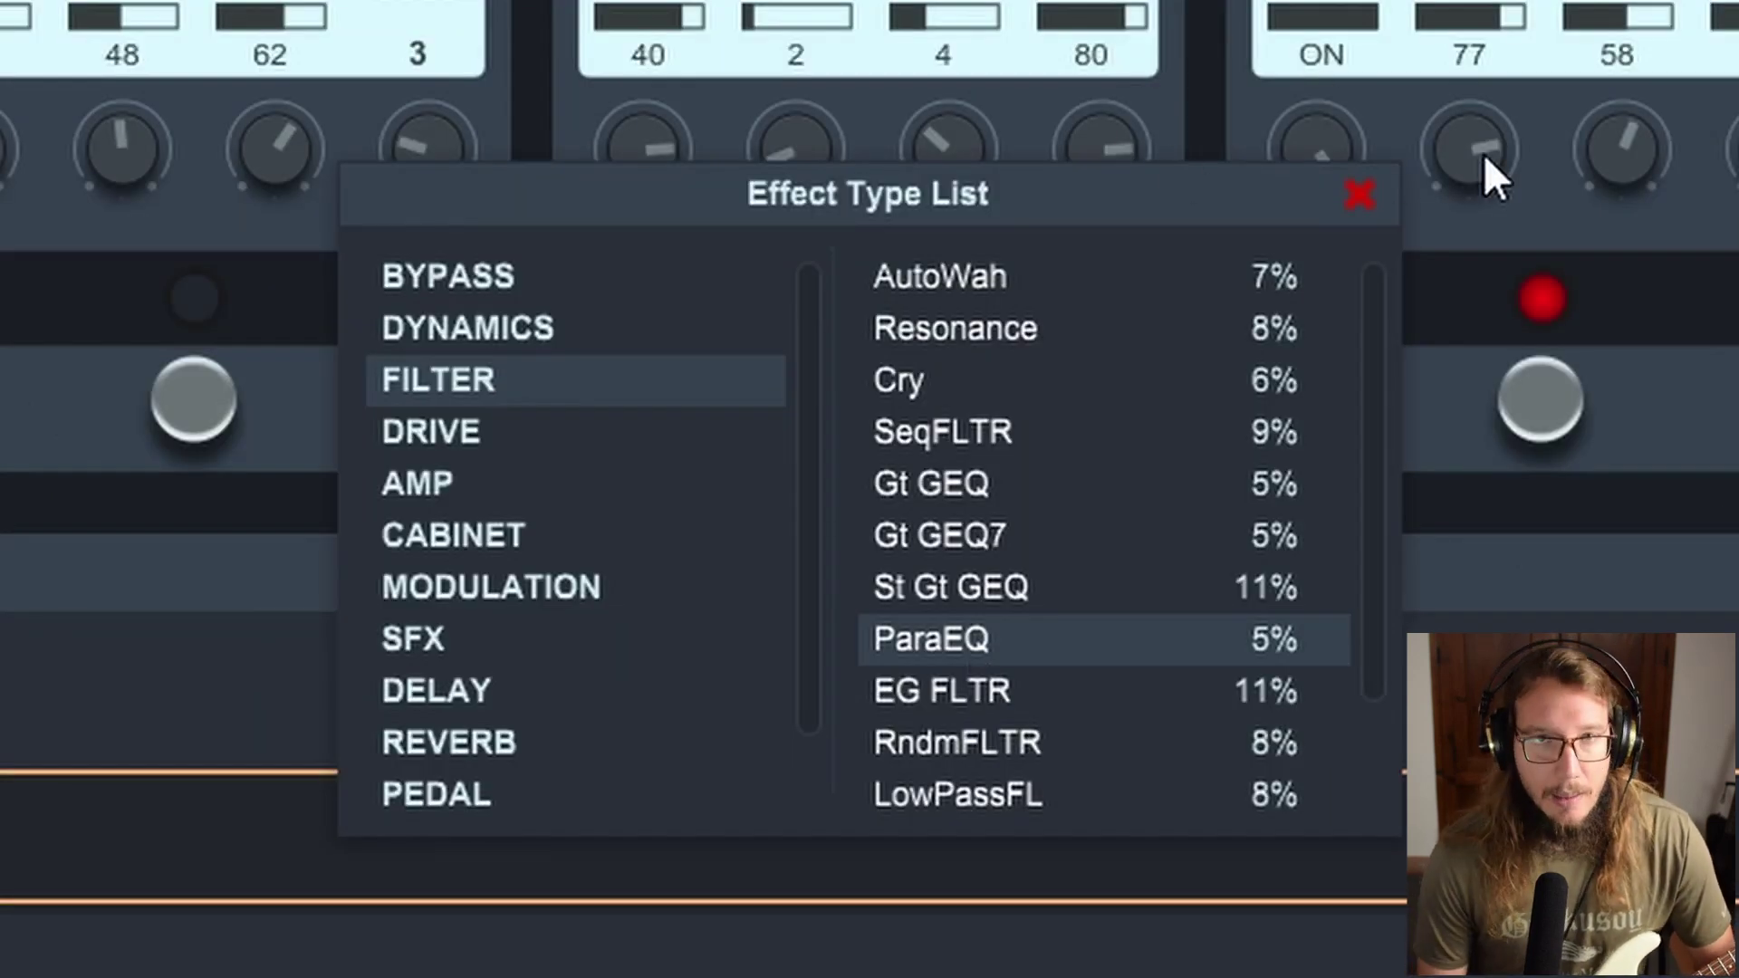
Load the Gt GEQ7 filter in slot 6 and set its 100 Hz band to -2.5 and its 1.6k and 6.4k bands to 2.0.
left_click(1362, 190)
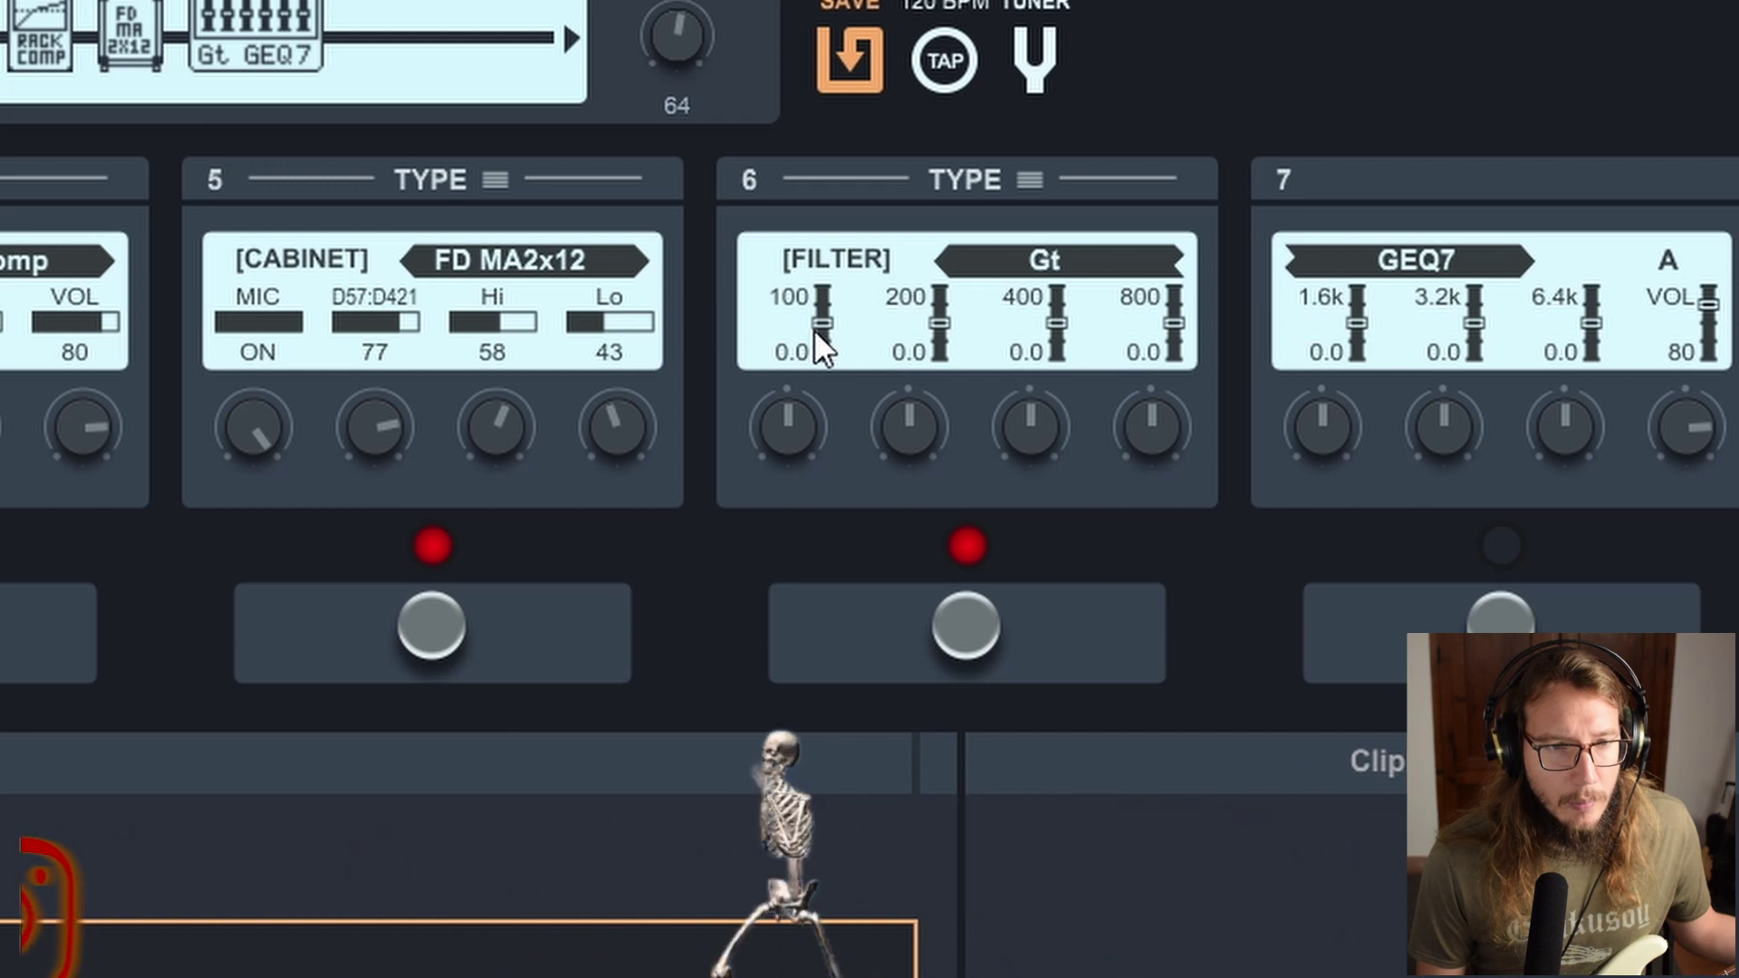
left_click_drag(839, 448, 835, 726)
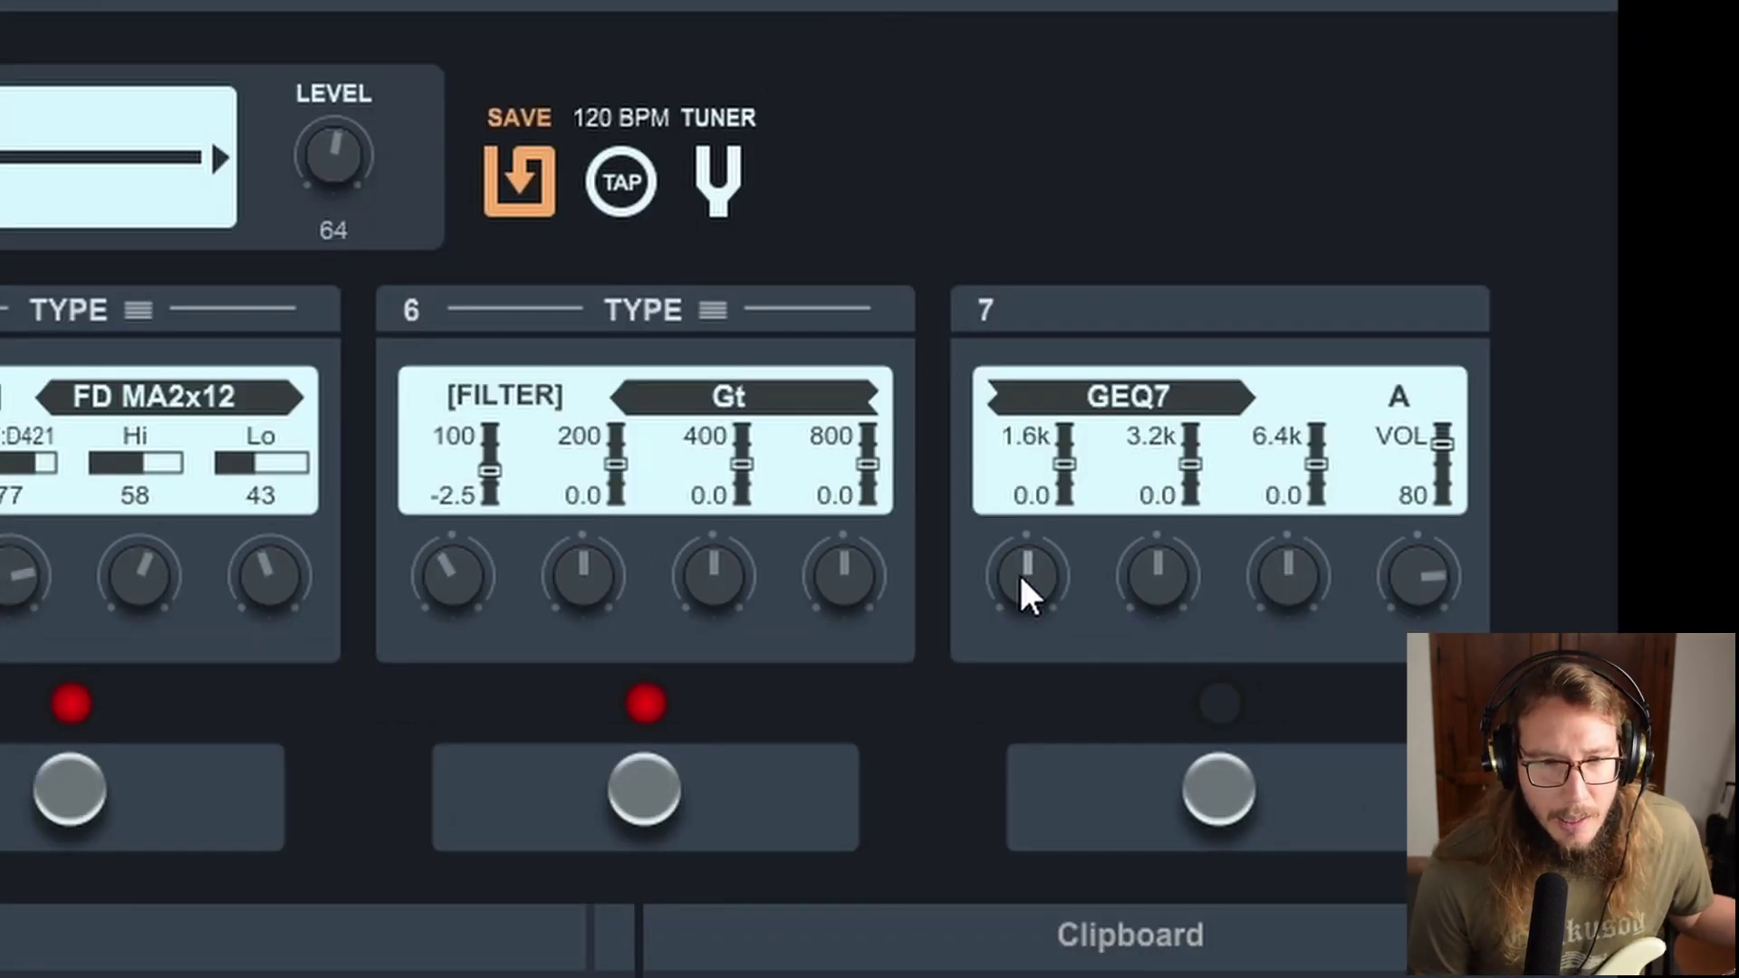
left_click_drag(1018, 574, 1016, 551)
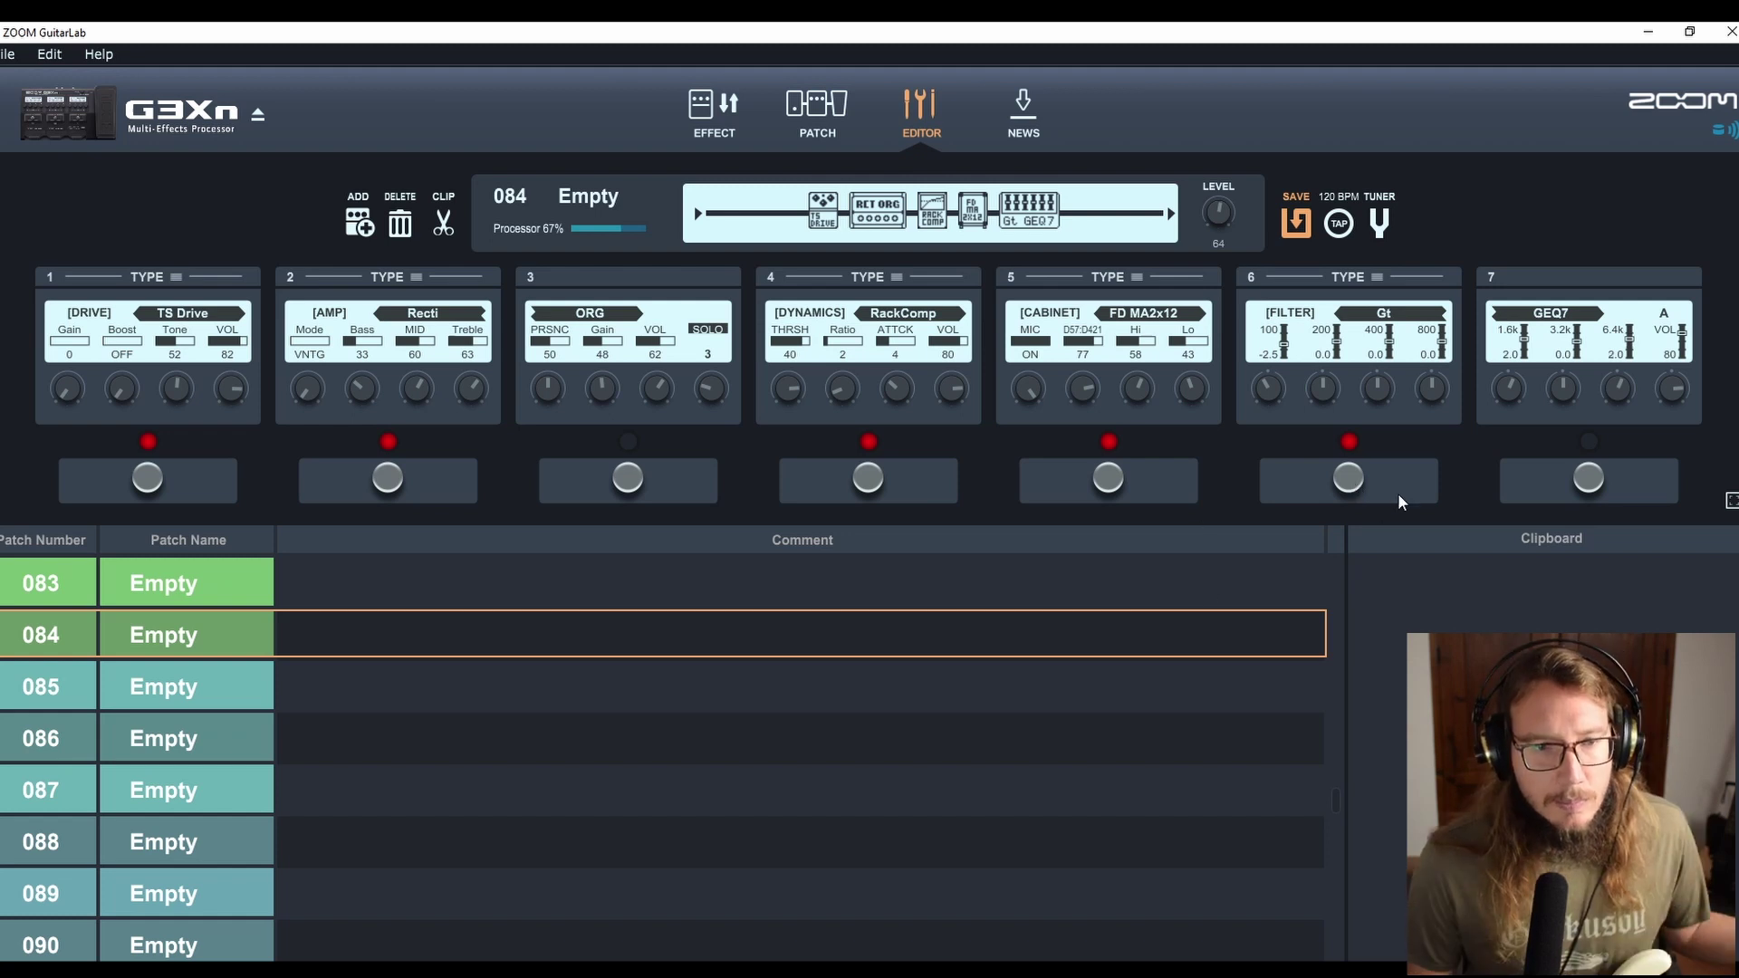
Toggle the Gt GEQ7 to compare the sound with and without it, and set the Recti ORG amp's Gain to 55.
left_click(1360, 478)
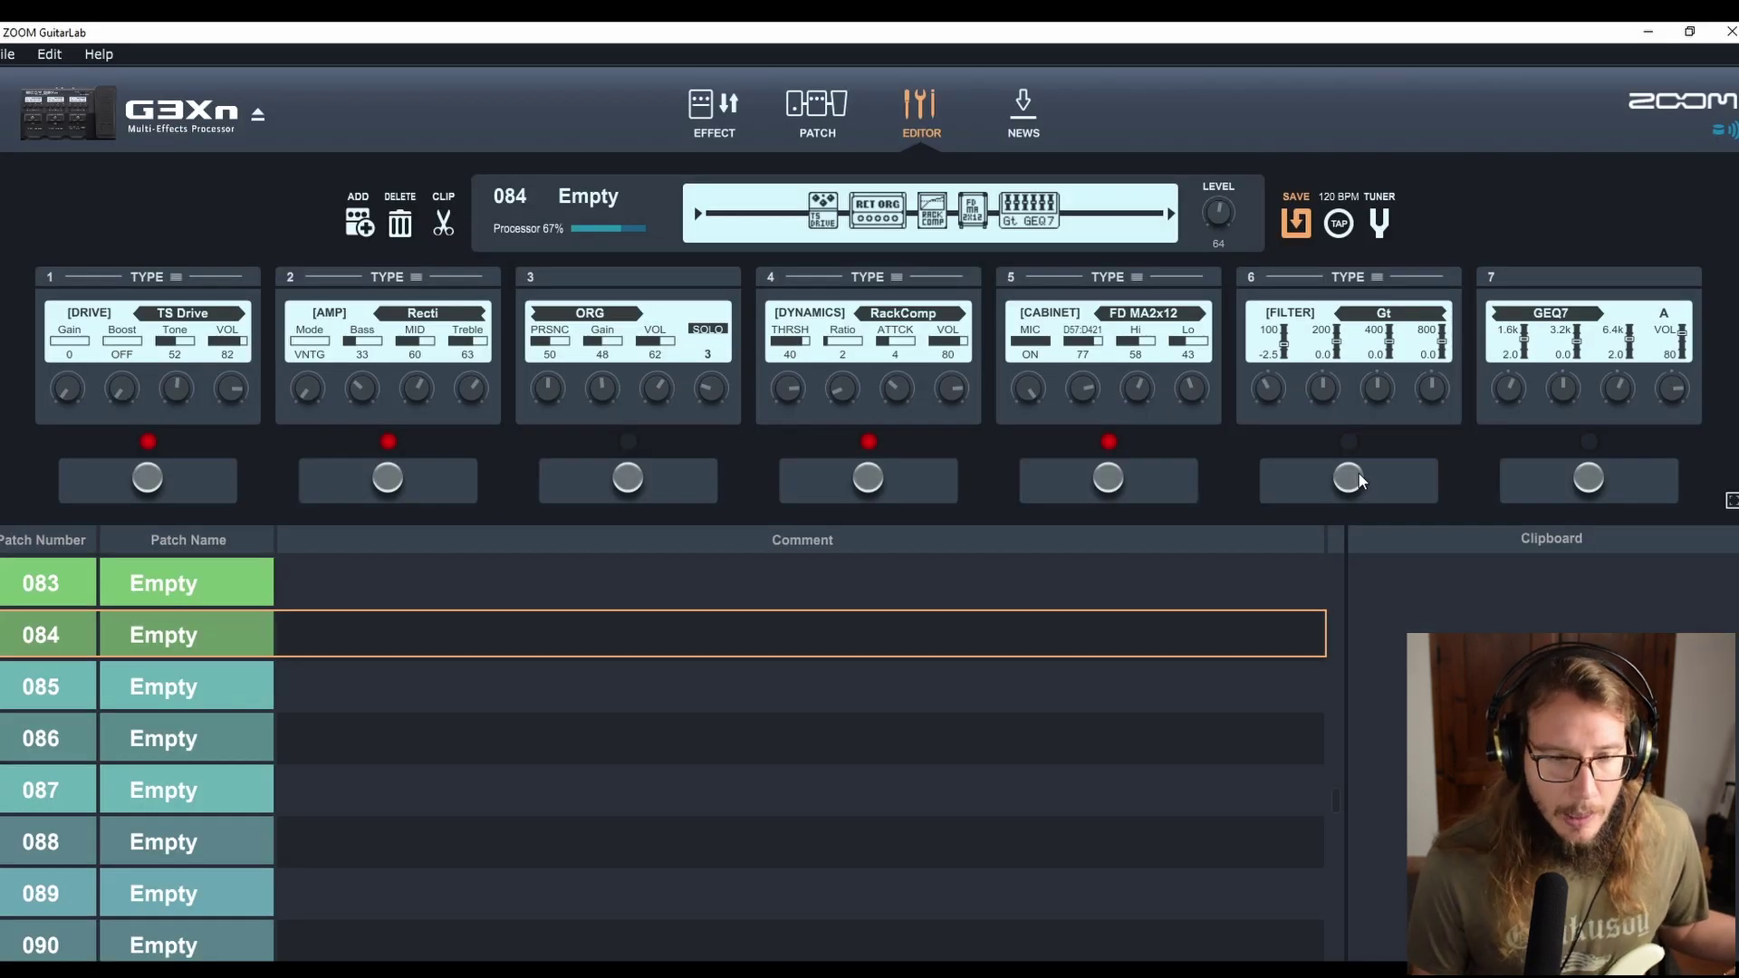
left_click(1359, 478)
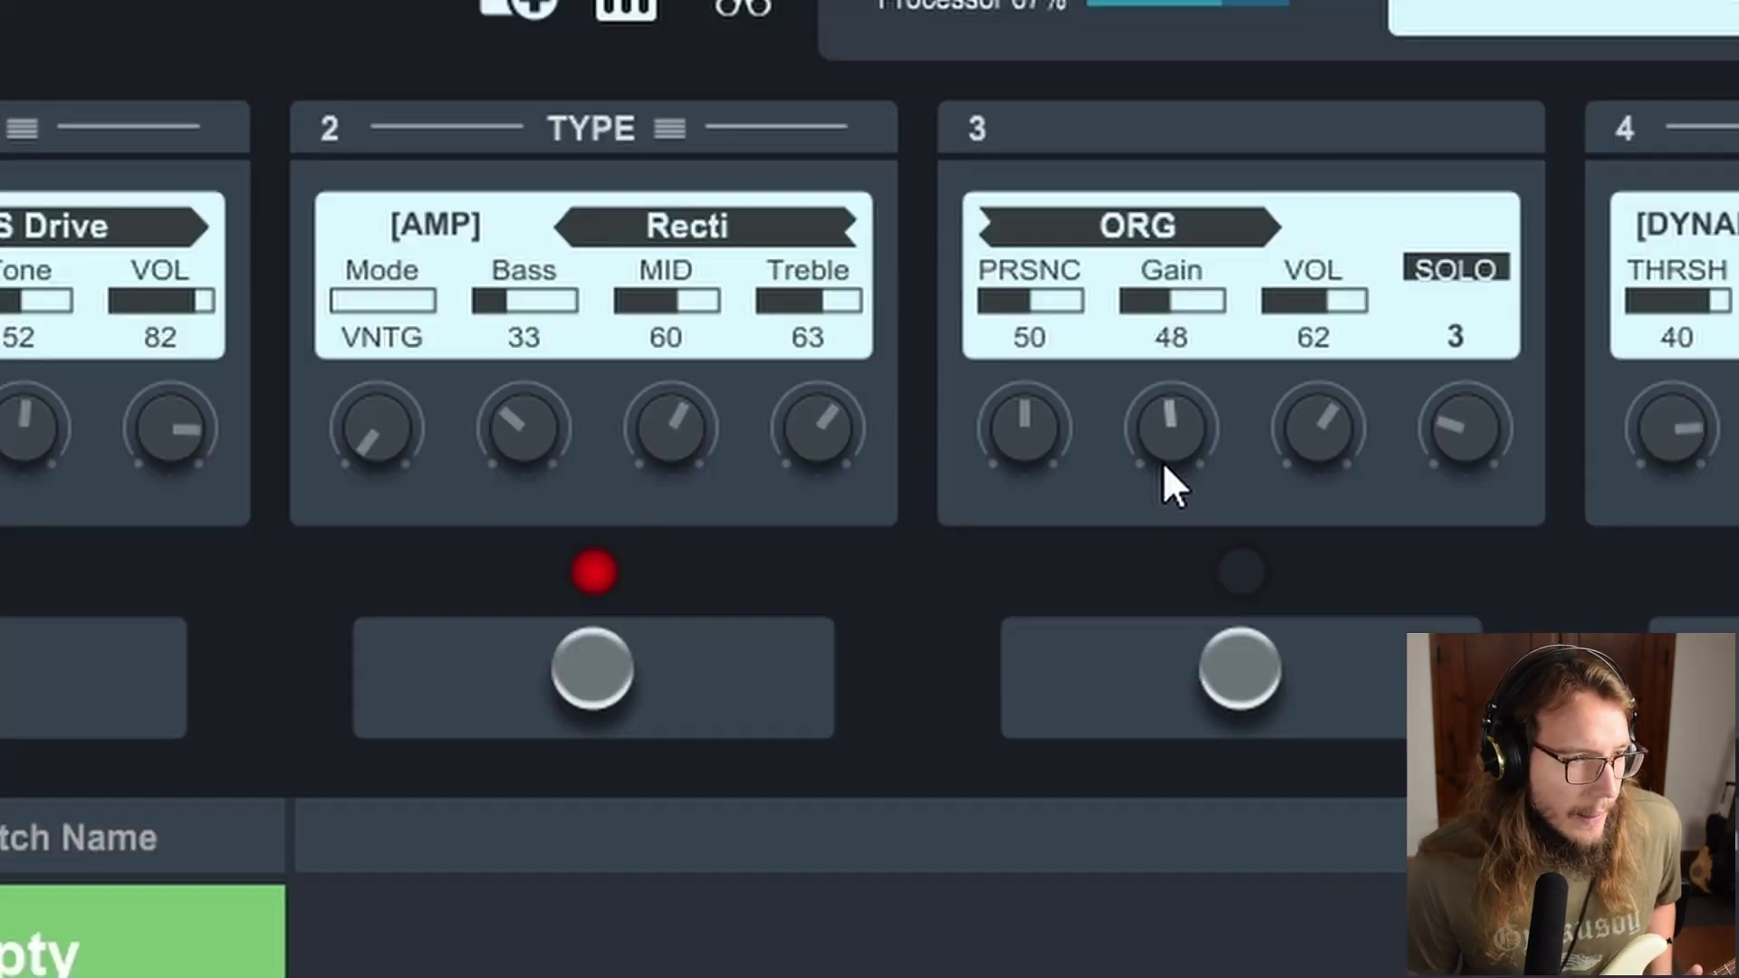
left_click_drag(1166, 449, 1165, 424)
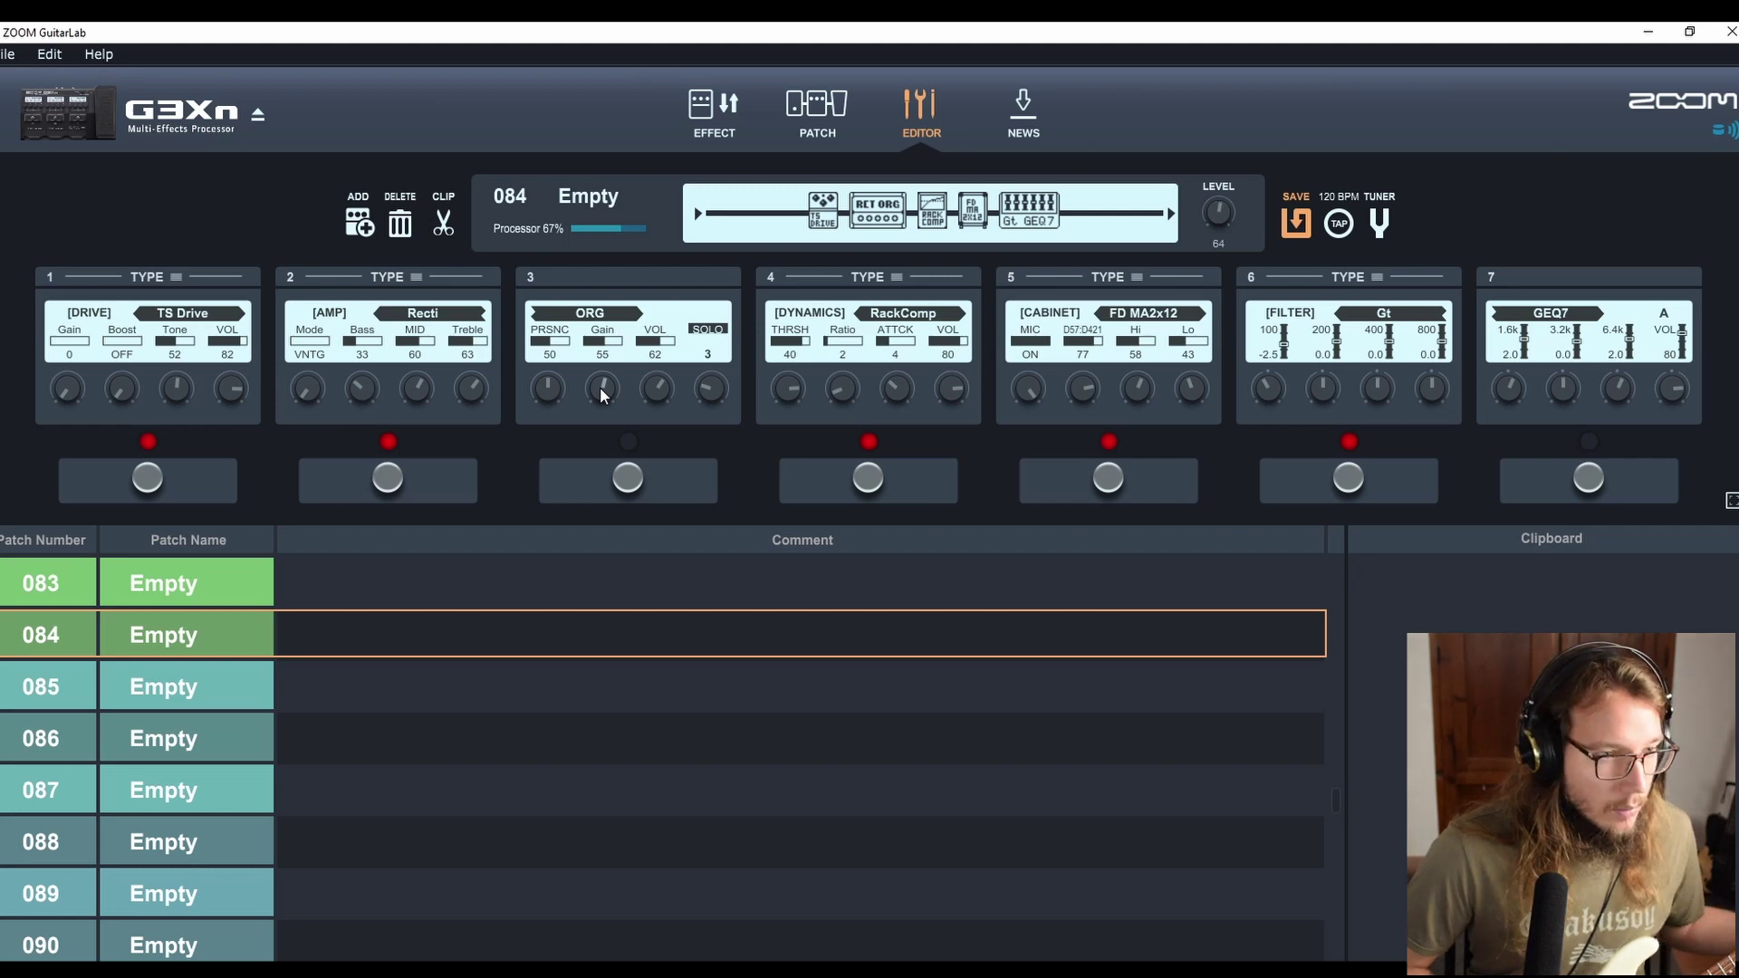
Try the TS Drive's Tone at 0, 58 and 69, and set it to 61.
left_click_drag(176, 388, 187, 475)
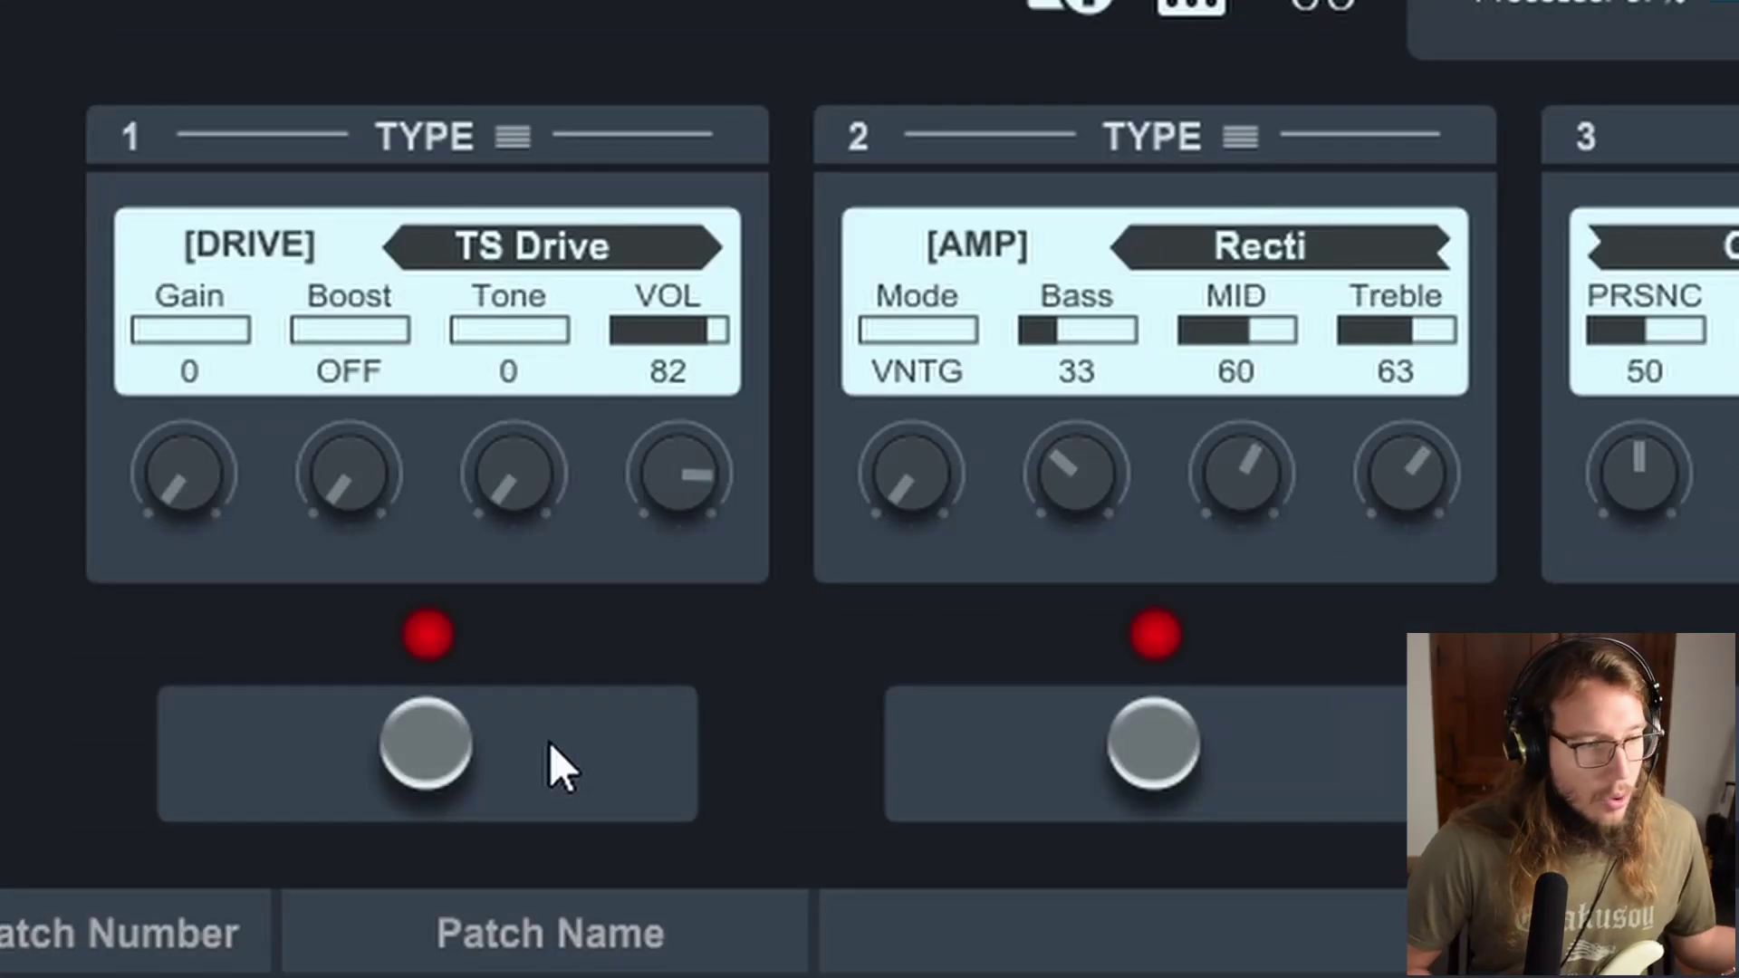
left_click_drag(500, 507, 486, 301)
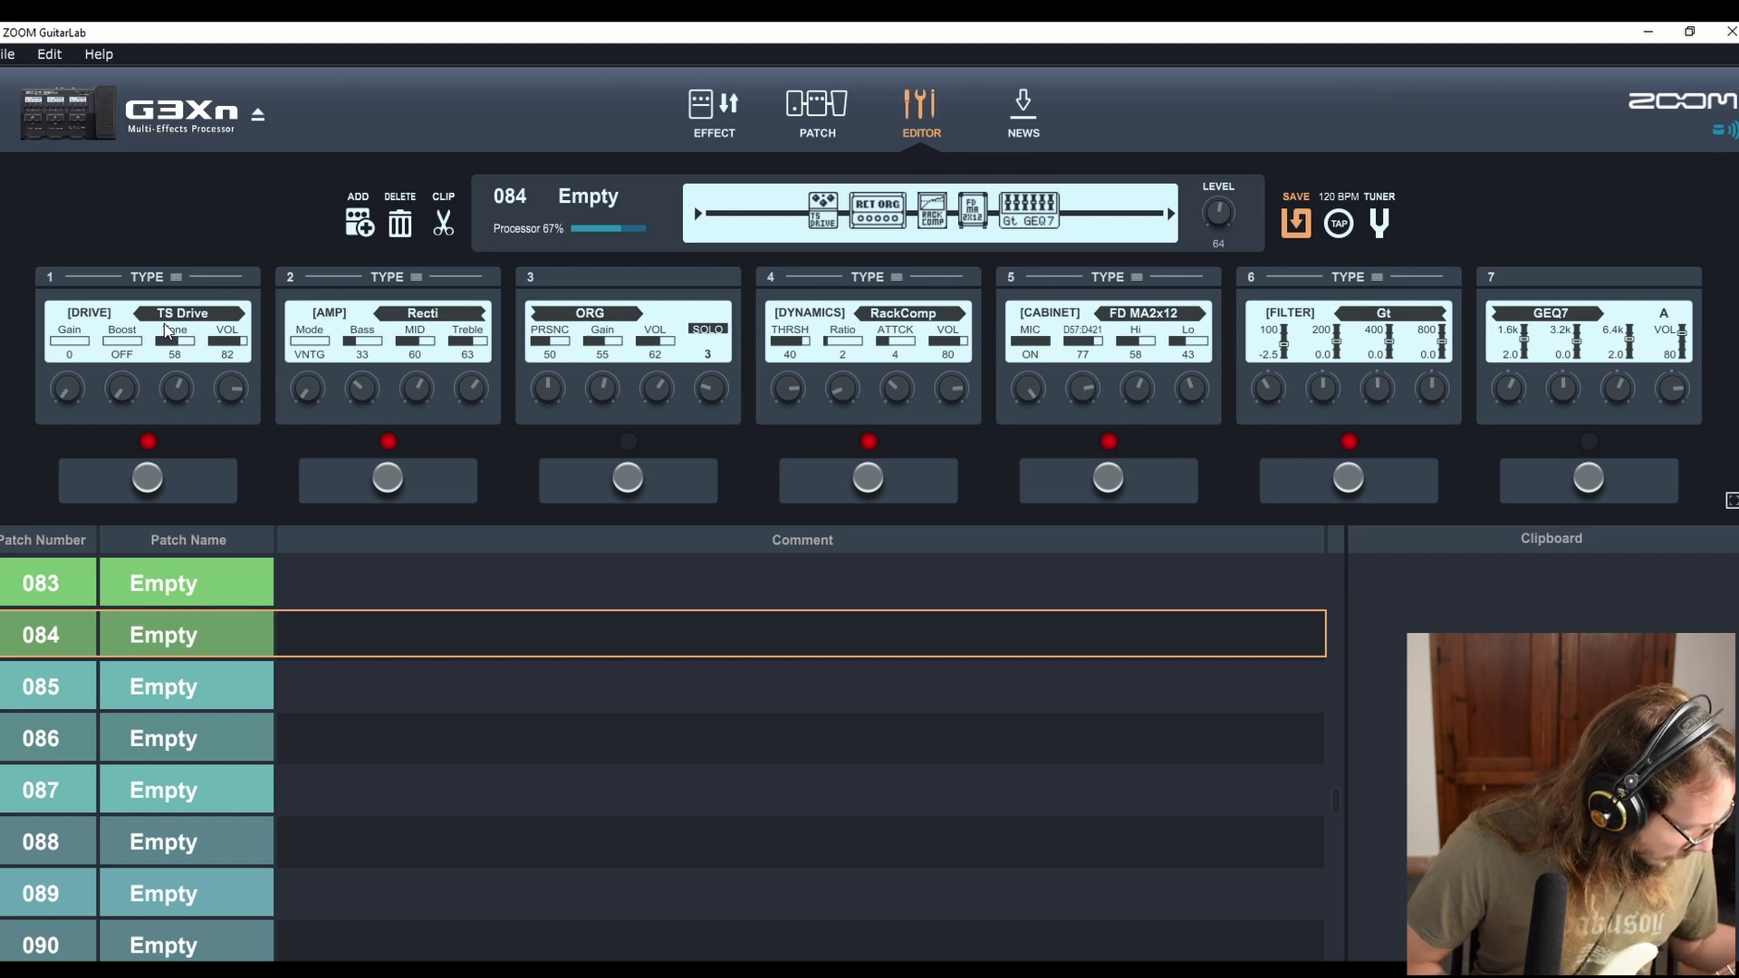
scroll(176, 389, "up", 5)
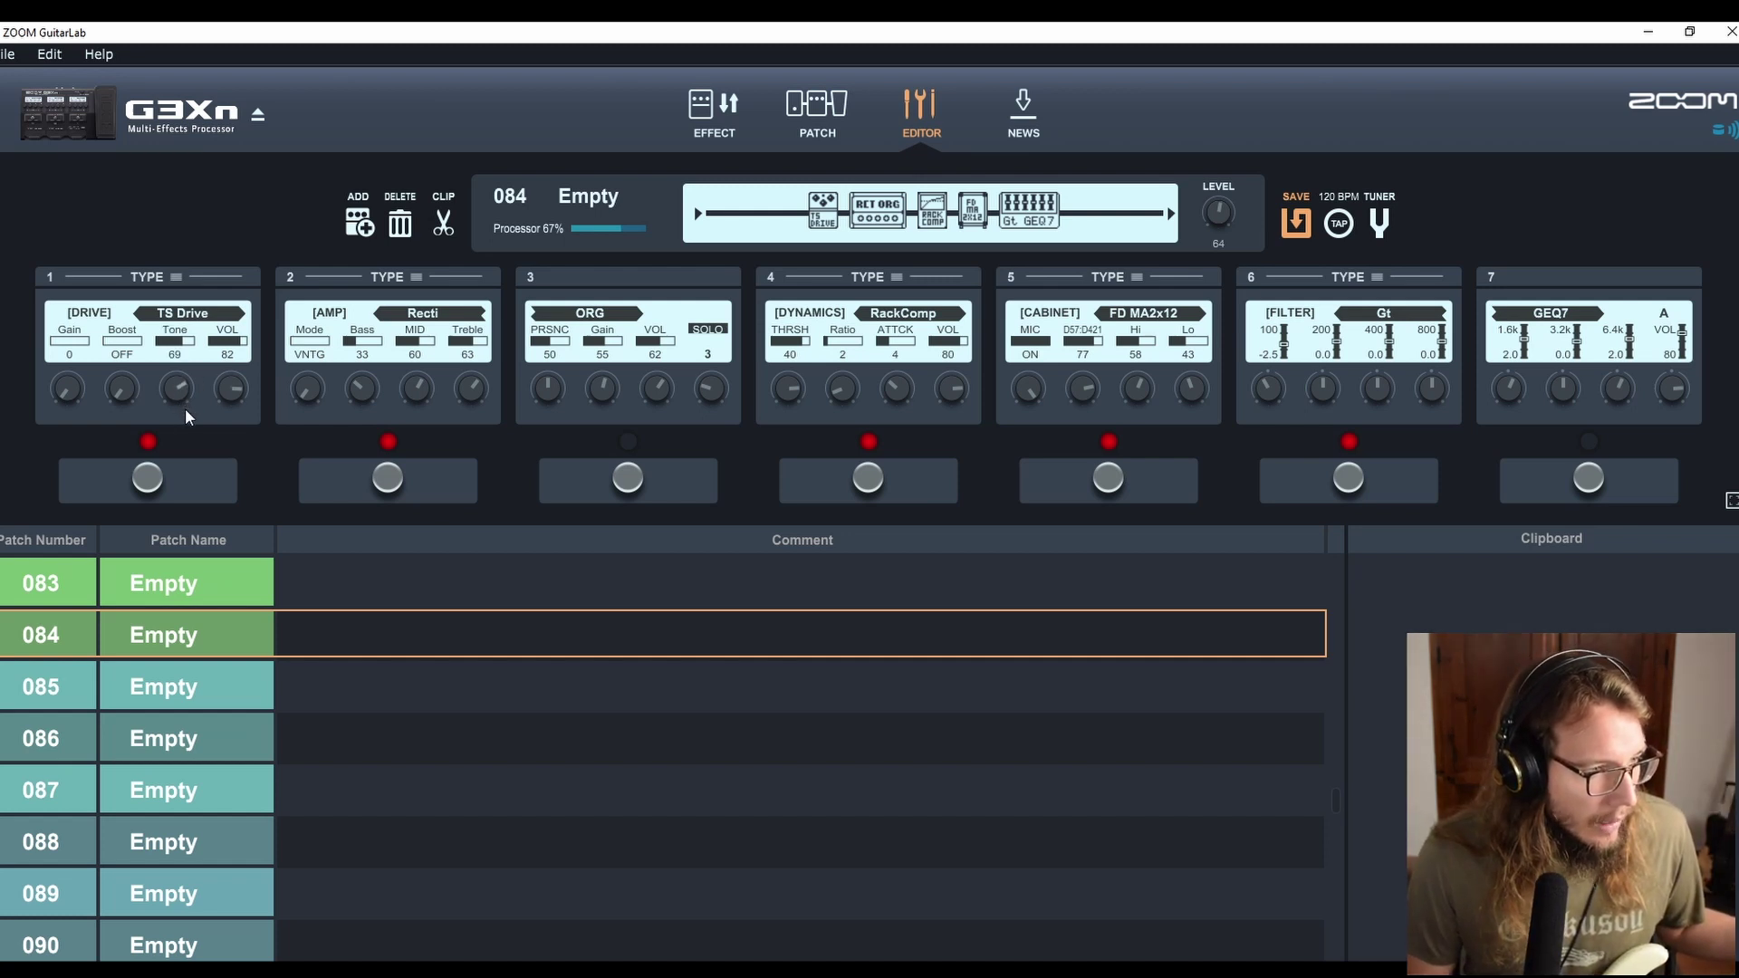
scroll(185, 411, "down", 4)
left_click_drag(178, 380, 180, 390)
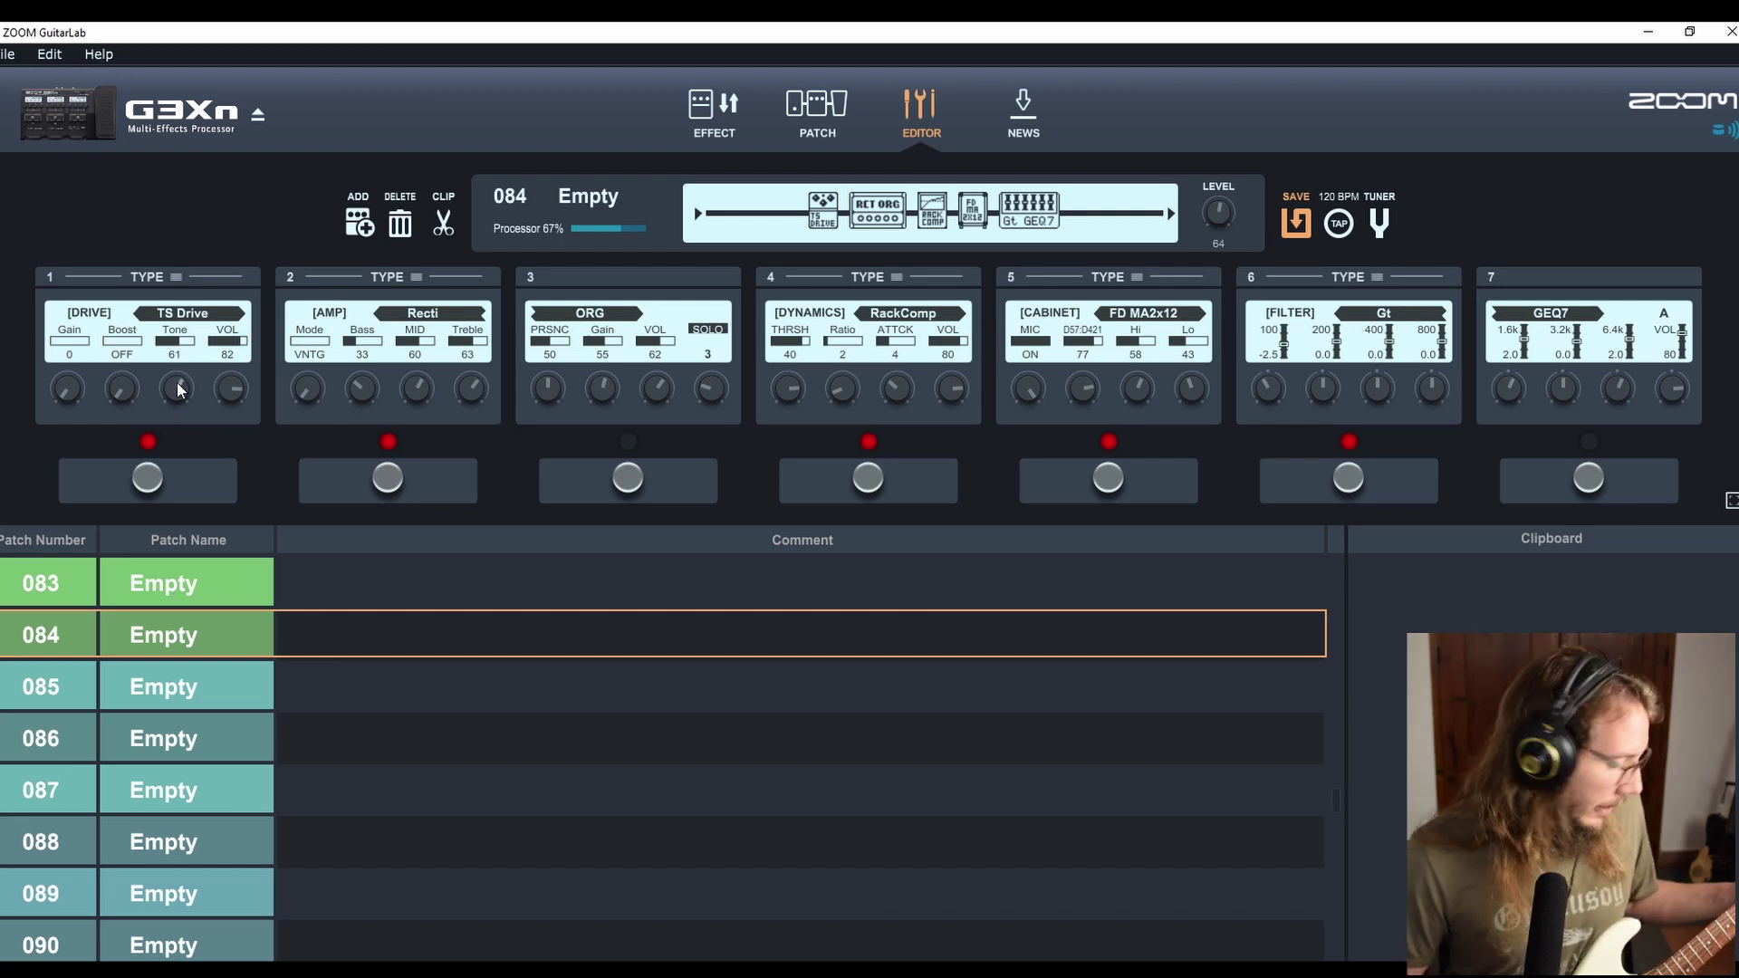